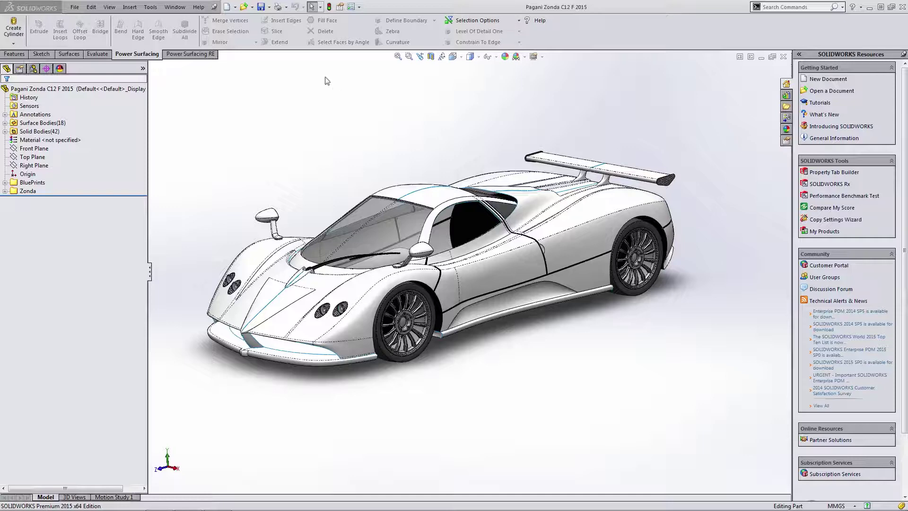
Review the feature statistics of the car model for its feature count and rebuild time
click(147, 10)
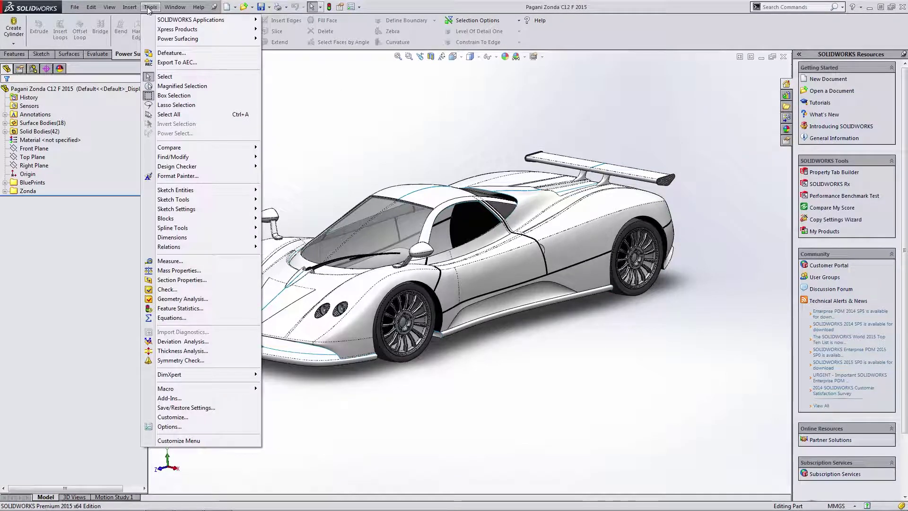
click(179, 310)
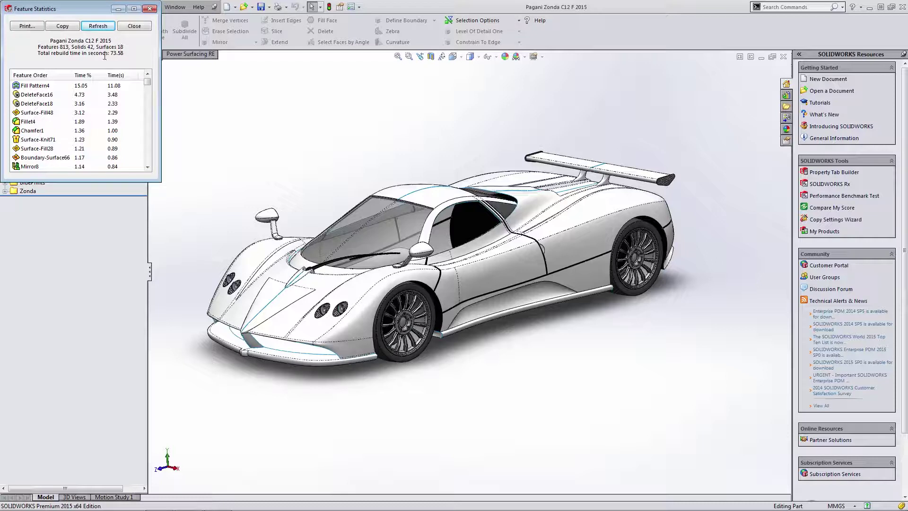
click(135, 26)
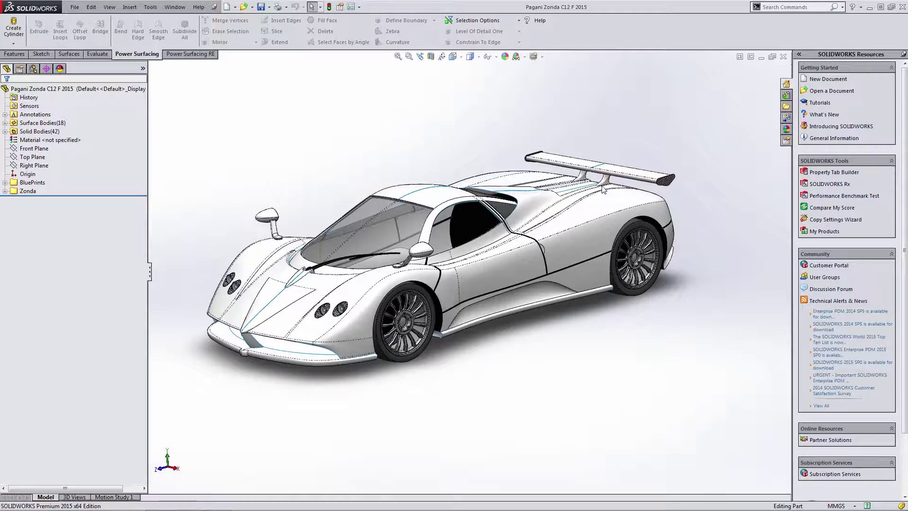
Turn off shadows in shaded mode and perspective for the car's display, and clear the face selection
click(600, 208)
middle_drag(600, 208, 483, 200)
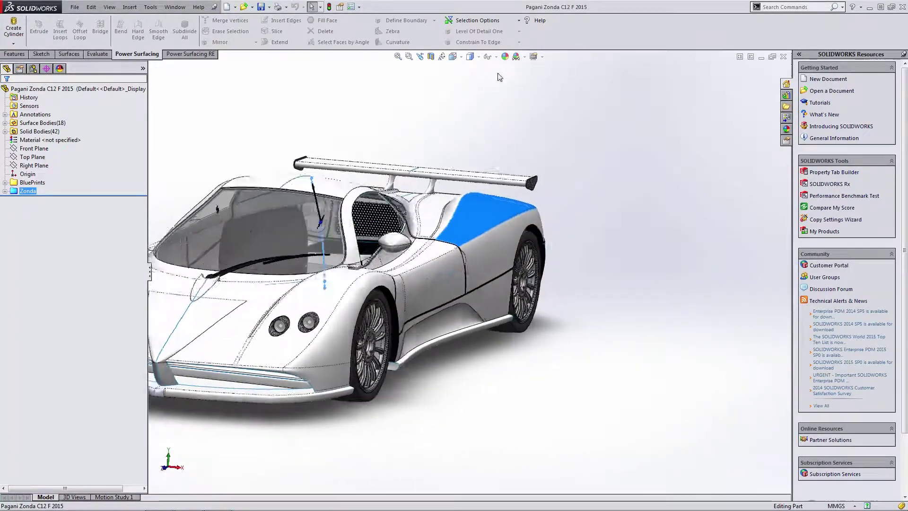
click(535, 57)
click(546, 77)
click(536, 58)
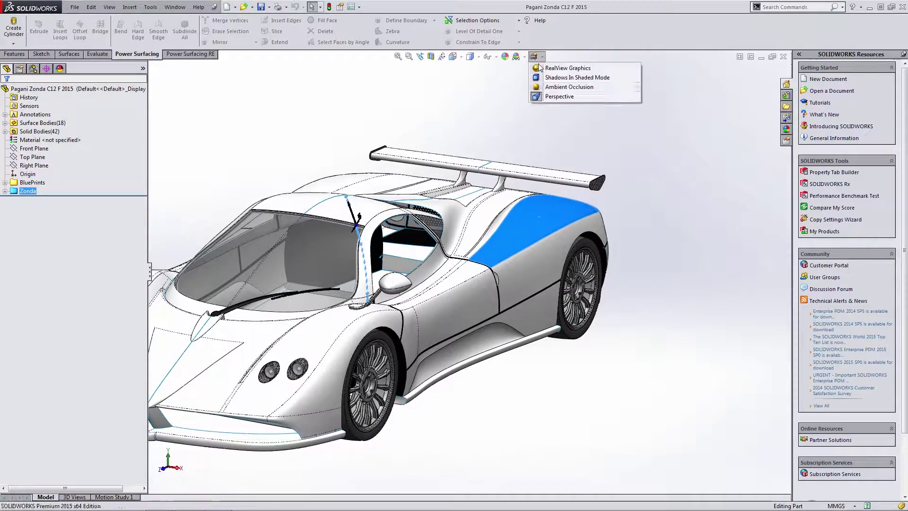
click(548, 96)
click(660, 93)
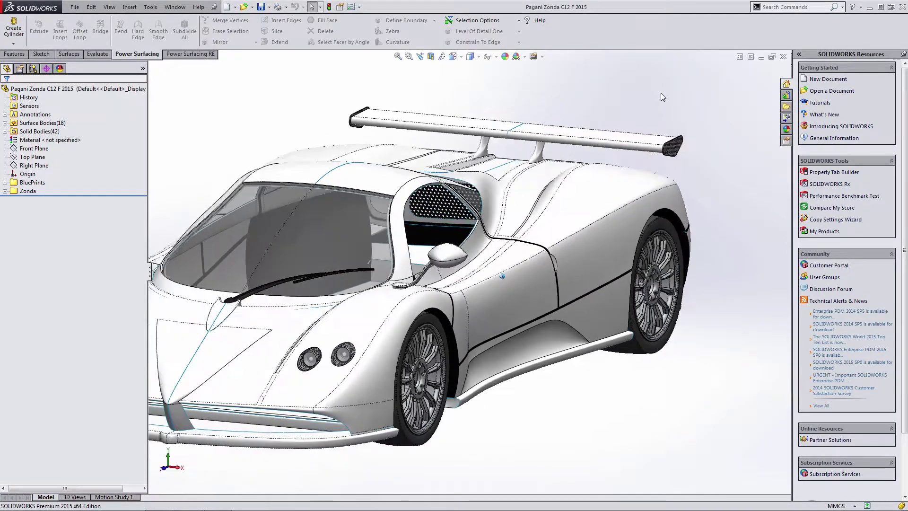
Examine the rear fender's top, side and inner faces to see how the body surface is split into patches
scroll(625, 194, down, 6)
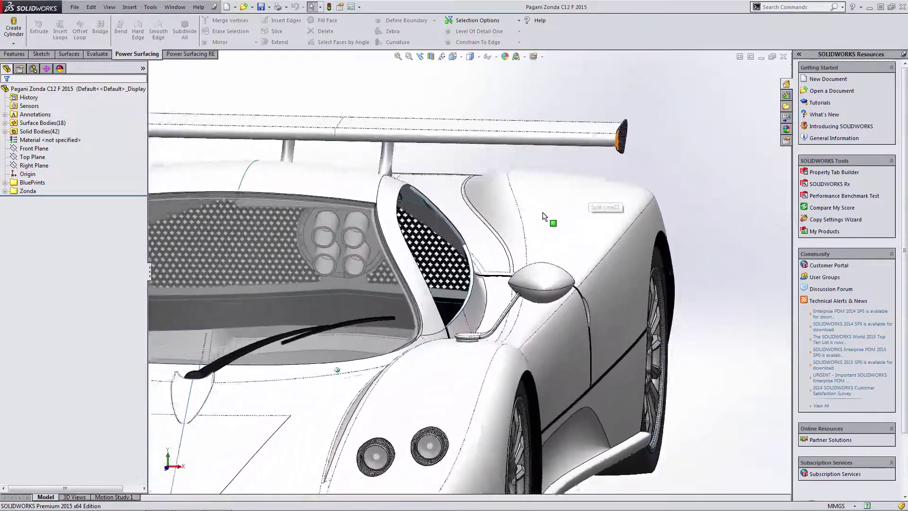
middle_drag(570, 187, 529, 194)
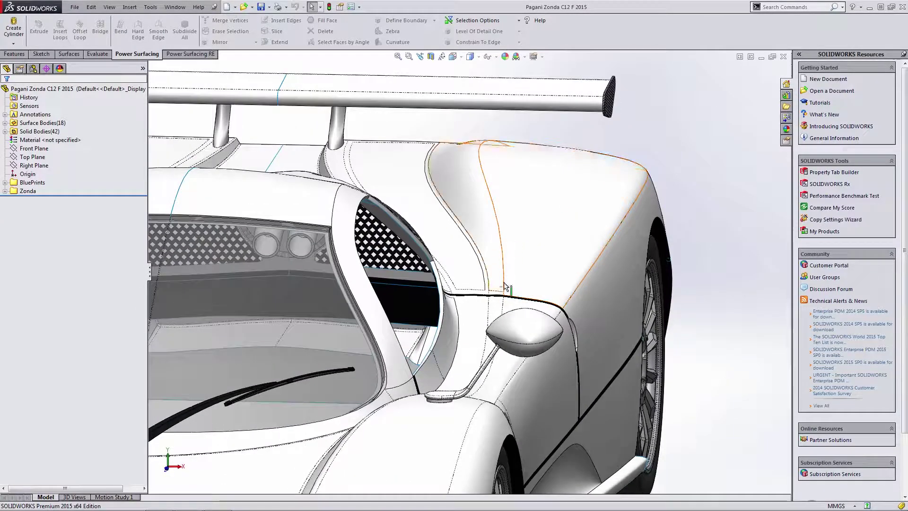
click(513, 163)
middle_drag(490, 158, 638, 304)
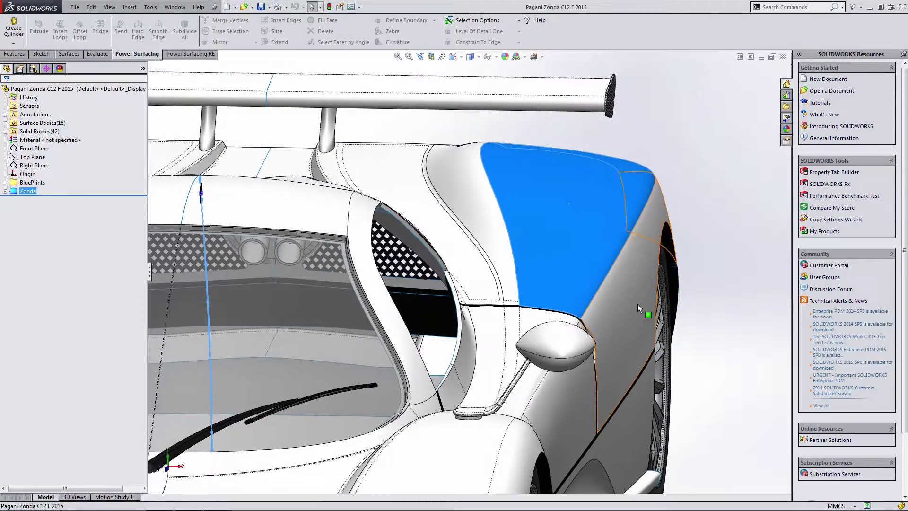
click(651, 233)
middle_drag(650, 234, 502, 176)
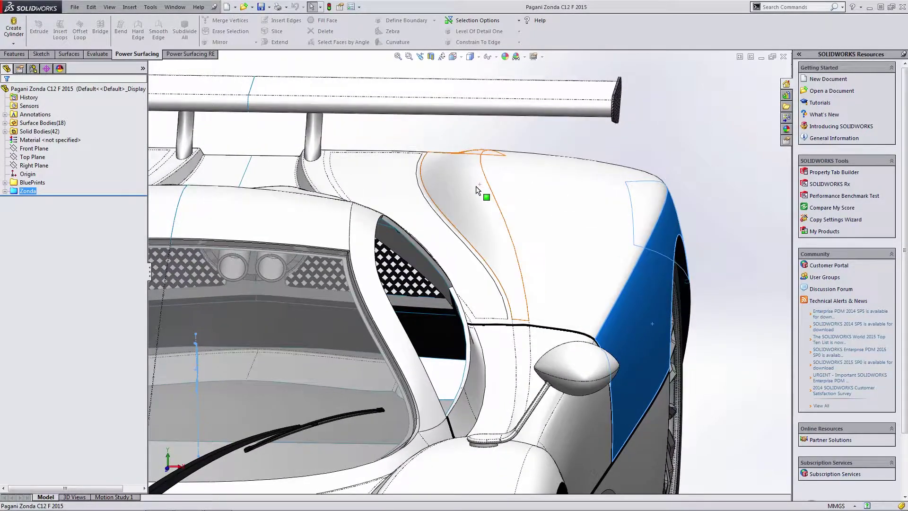
click(485, 160)
middle_drag(476, 173, 572, 227)
click(639, 269)
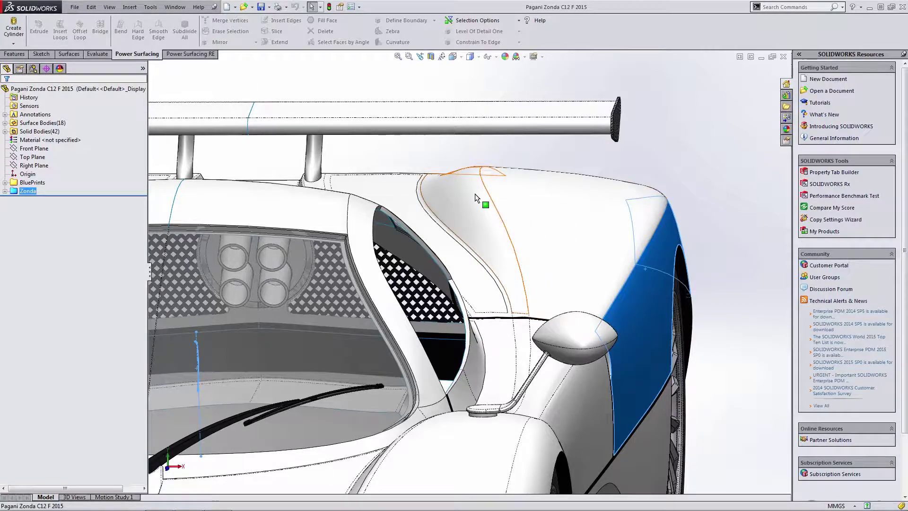
click(459, 184)
middle_drag(515, 251, 486, 300)
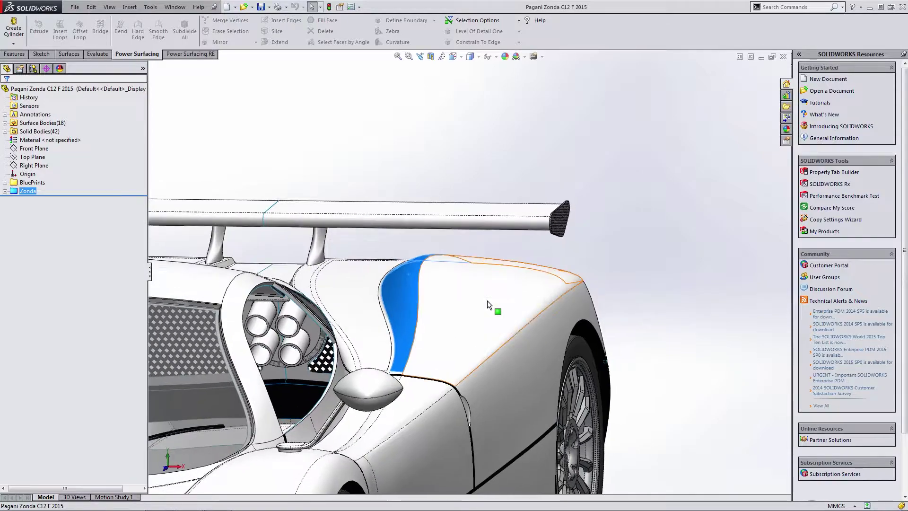
click(487, 300)
key(ctrl+Right)
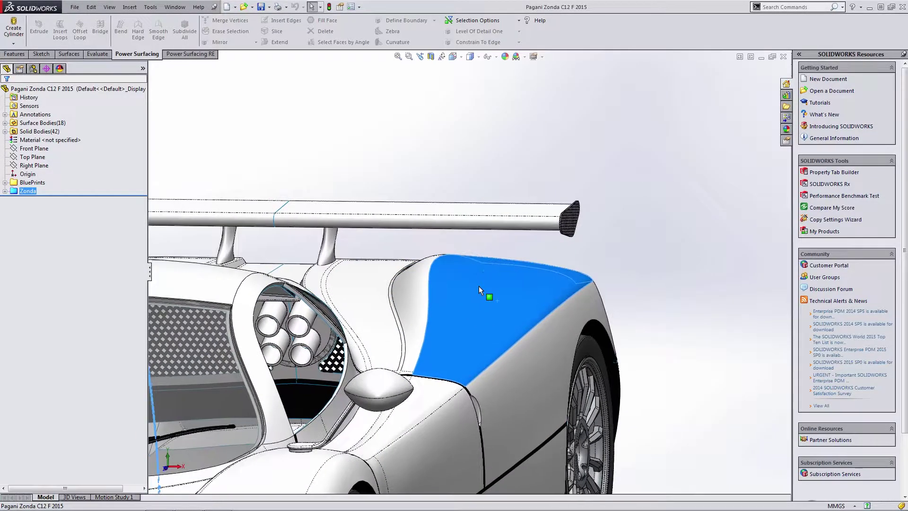
key(Right)
key(Right)
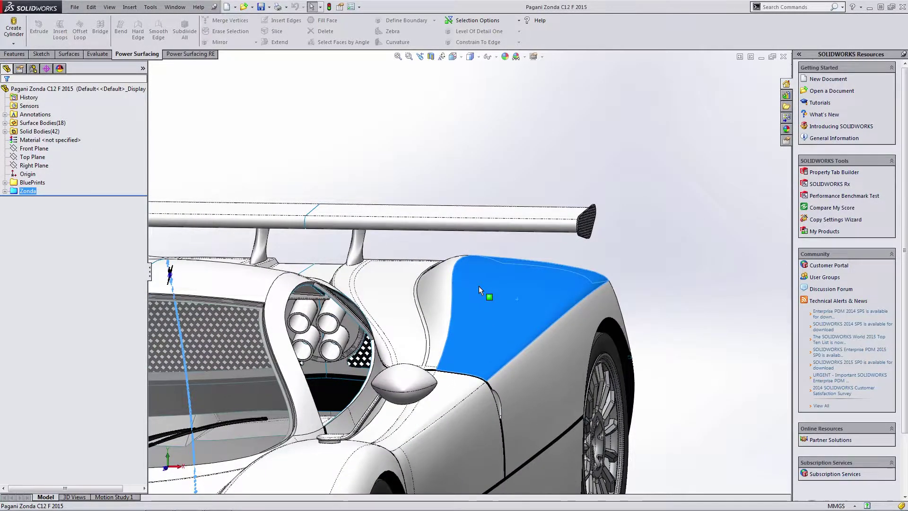
Expand the Zonda folder, review the surface features that build the car body, and collapse the folder again
click(5, 192)
click(550, 289)
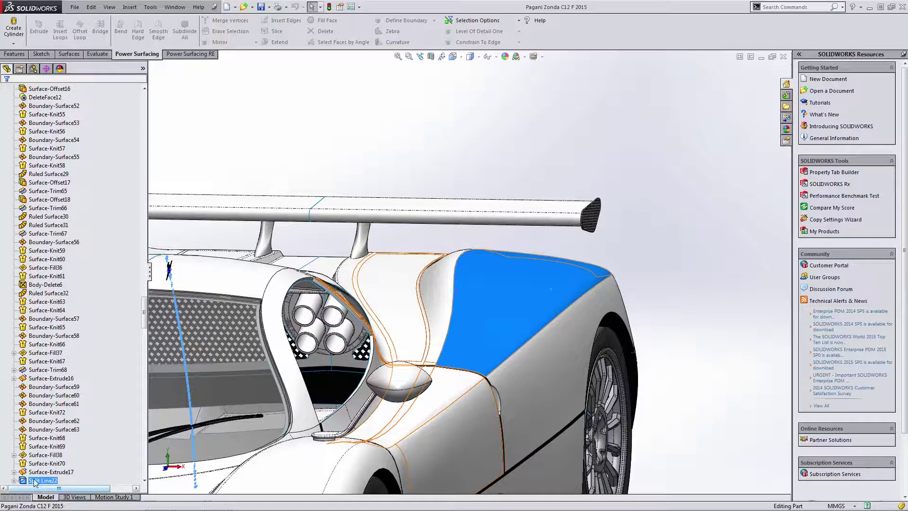
ctrl+click(49, 293)
scroll(58, 253, up, 15)
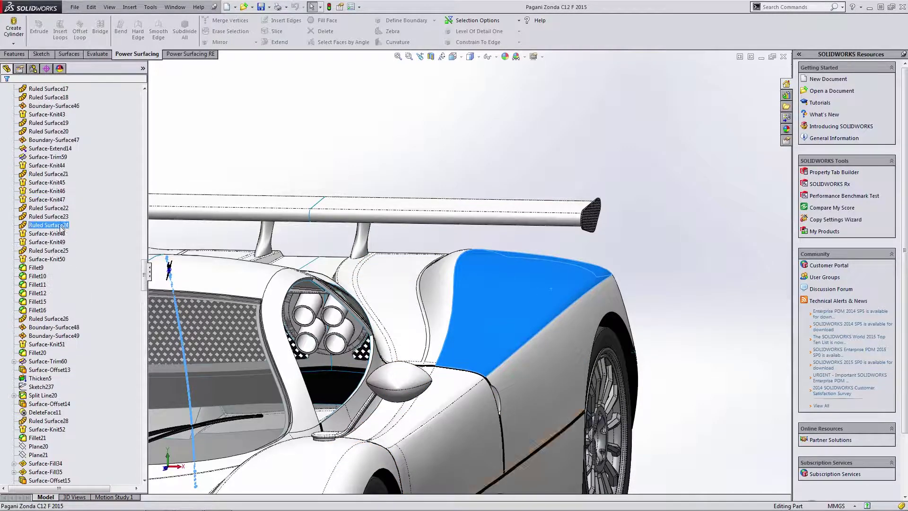
ctrl+click(51, 184)
click(52, 208)
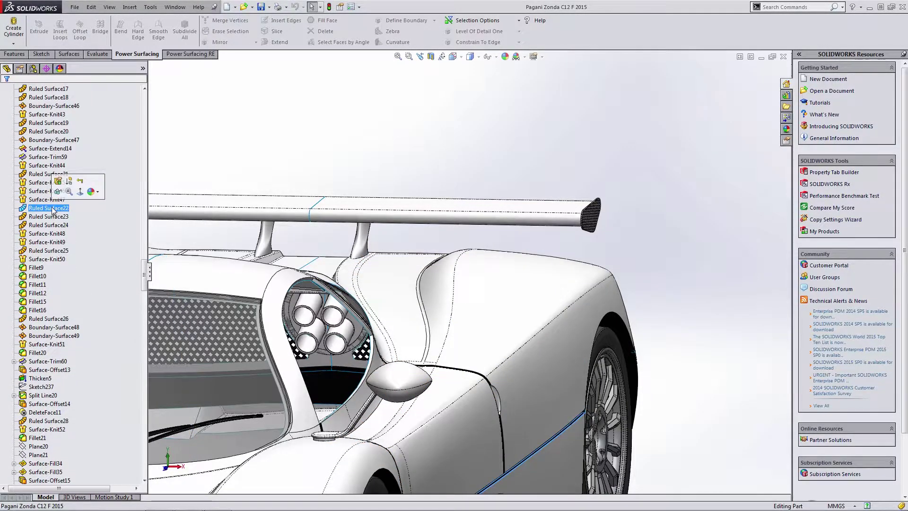
scroll(52, 179, up, 6)
scroll(52, 180, up, 20)
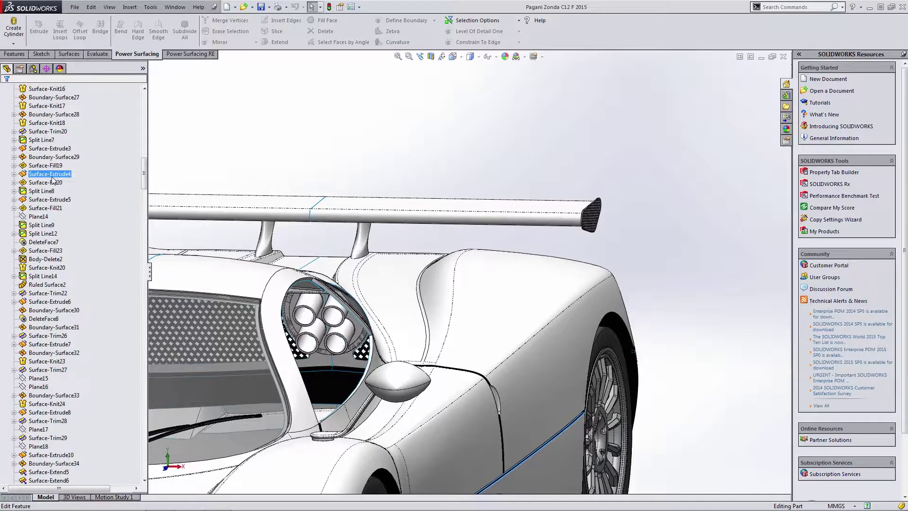
scroll(53, 180, up, 7)
click(57, 301)
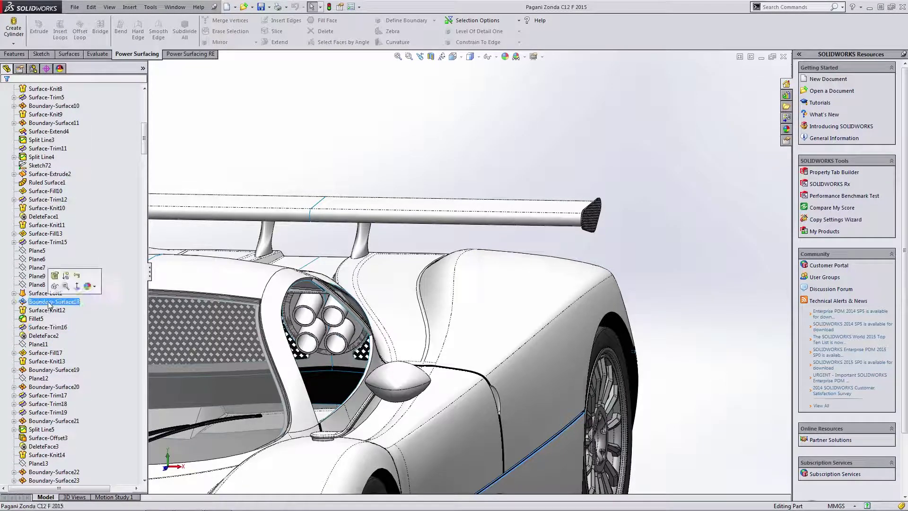
scroll(57, 236, up, 15)
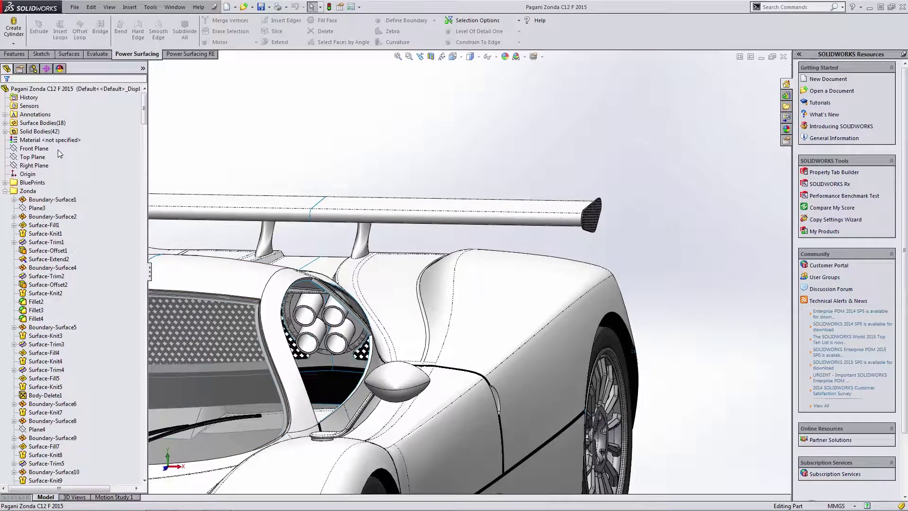
click(32, 182)
click(6, 191)
Examine the rear fender's shoulder line and surface flow from close up and from several angles around the car
scroll(466, 205, up, 4)
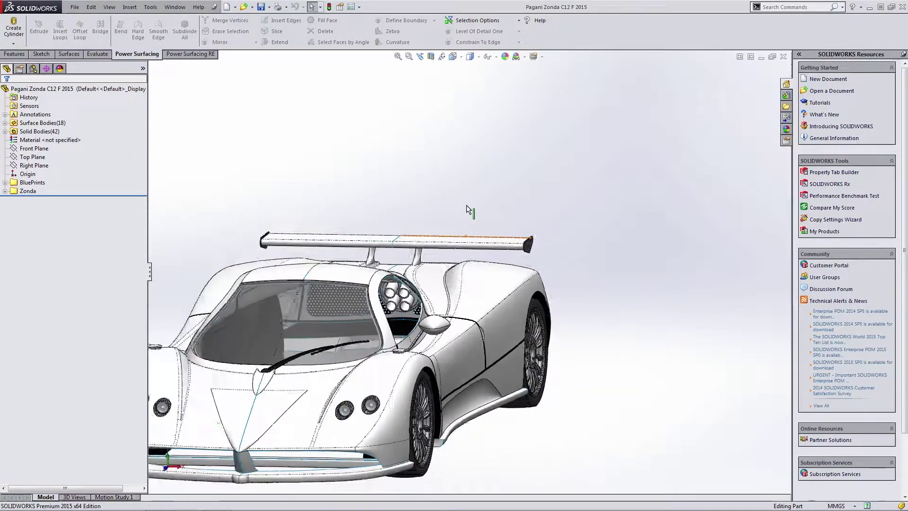
middle_drag(467, 205, 480, 220)
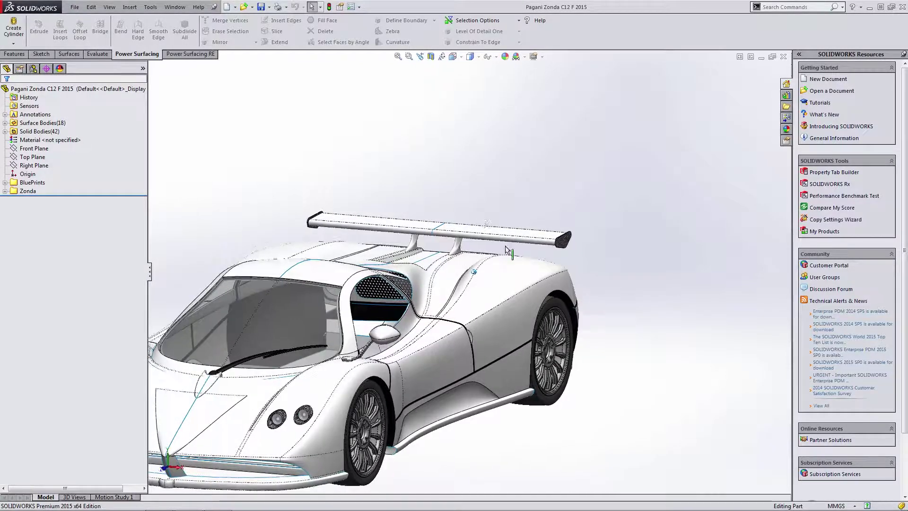
scroll(456, 314, down, 5)
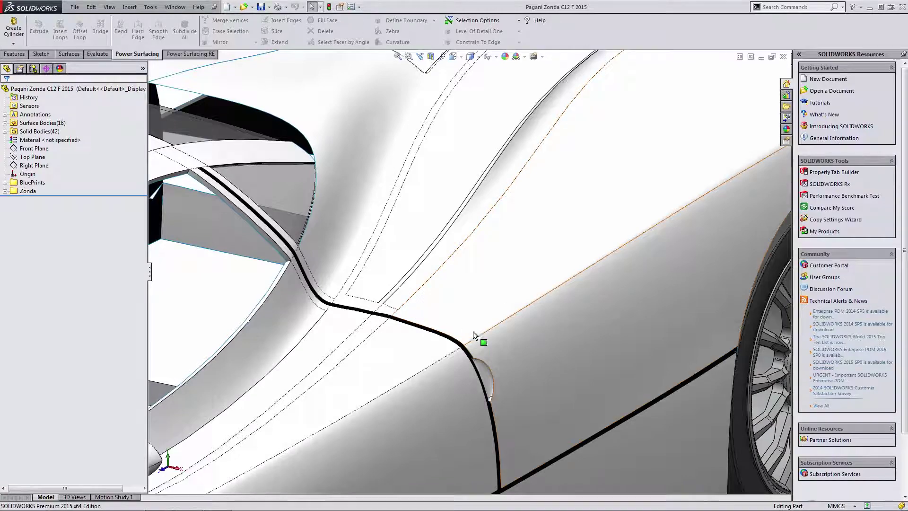
middle_drag(588, 274, 558, 281)
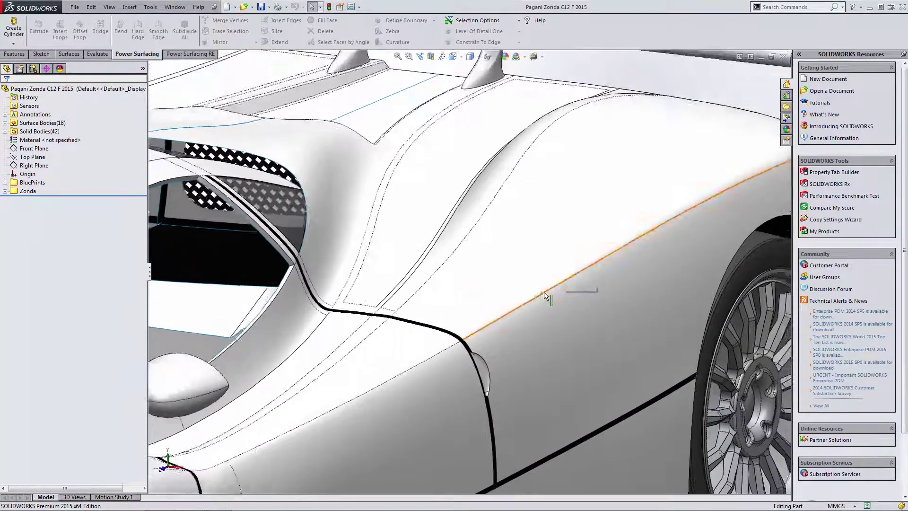
scroll(543, 291, up, 5)
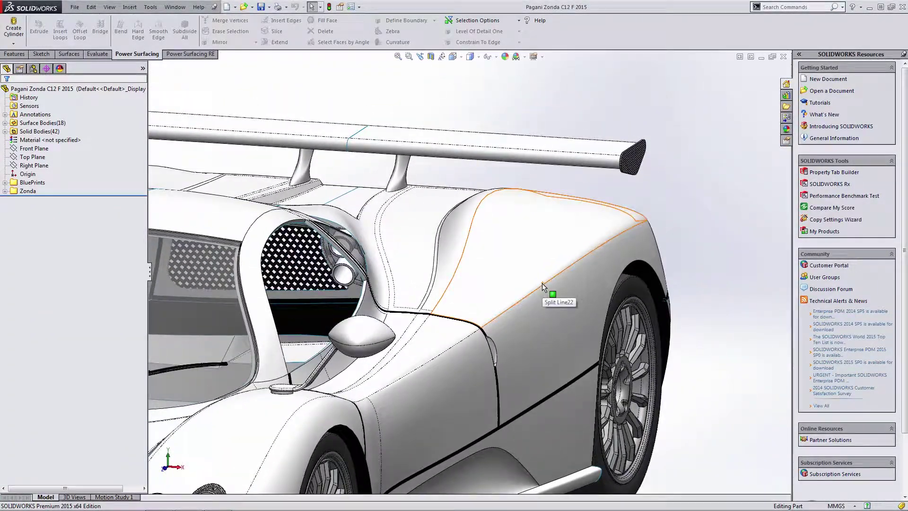
key(Left)
key(Left)
key(Left)
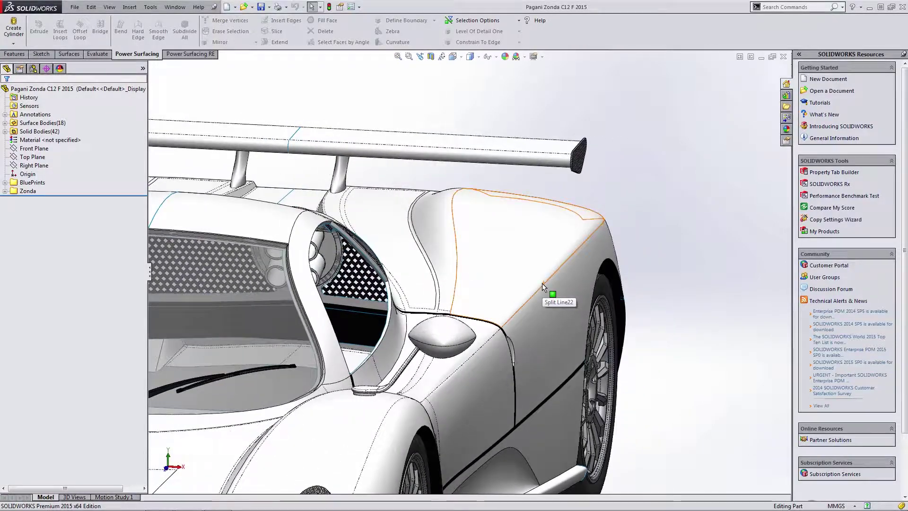
key(Left)
key(Left)
key(Left)
key(Left)
key(Left)
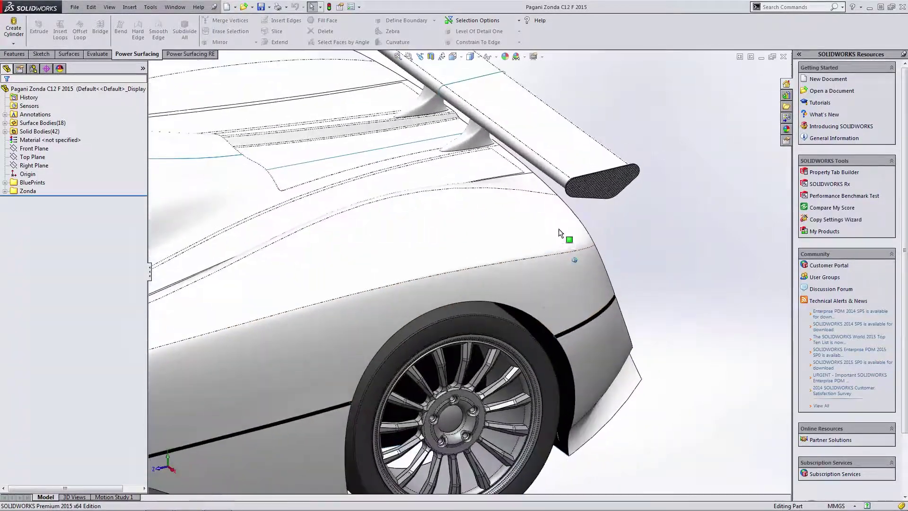
key(Right)
key(Right)
key(Right)
scroll(572, 236, up, 4)
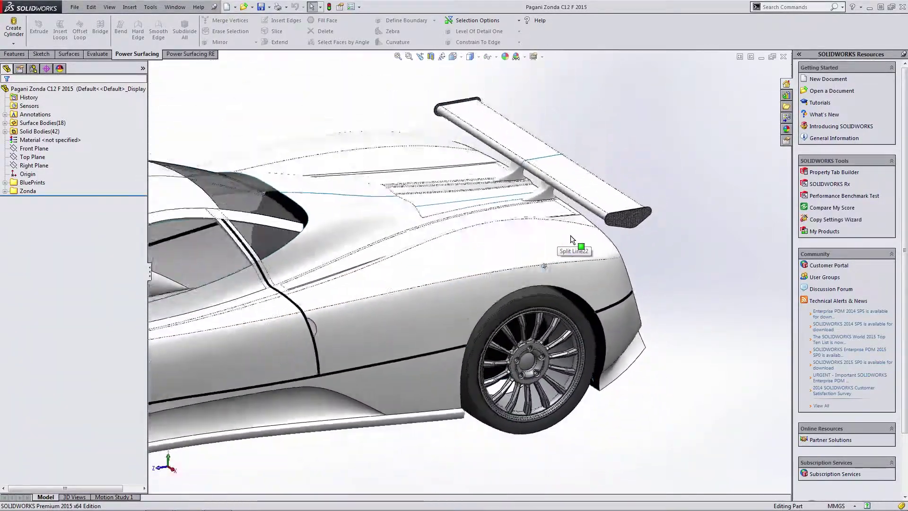
key(Right)
key(Right)
key(Right)
scroll(573, 235, up, 2)
scroll(575, 235, down, 3)
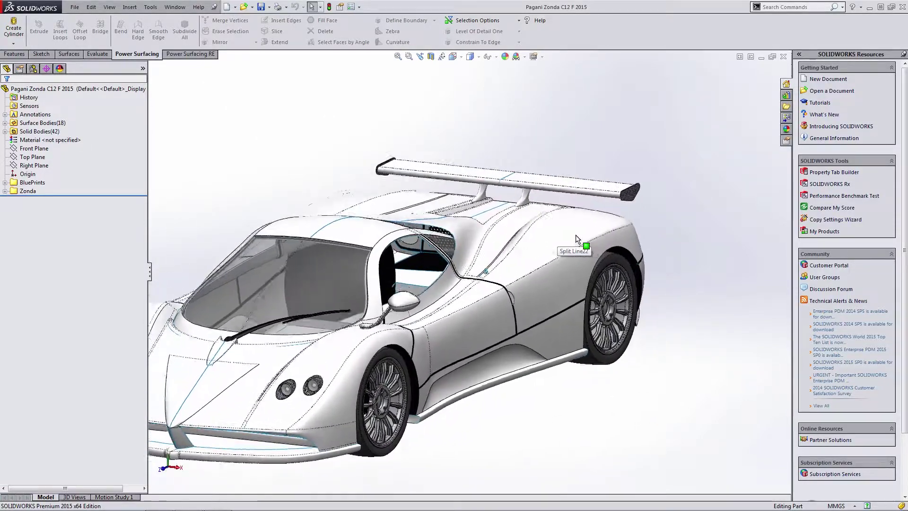
key(Down)
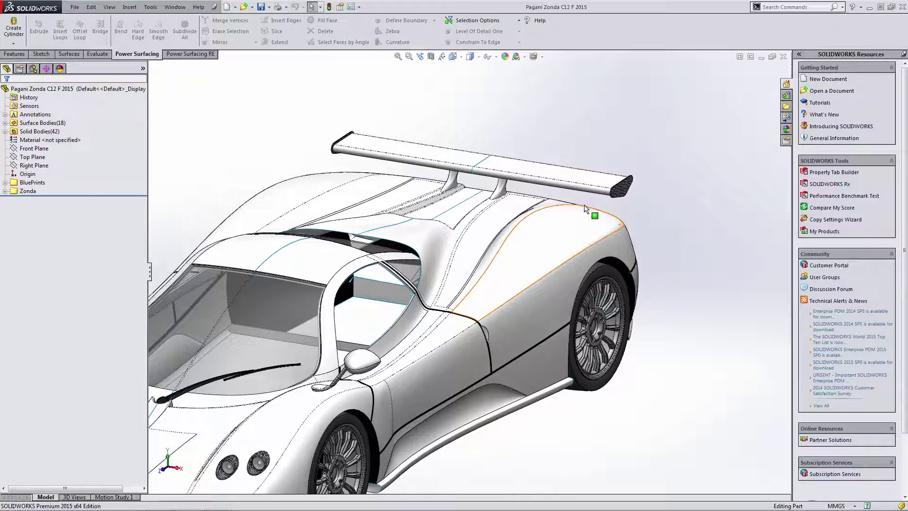
Start a Power Surfacing planar surface on the Top Plane with a length of 500 mm and a width of 2000 mm
click(14, 43)
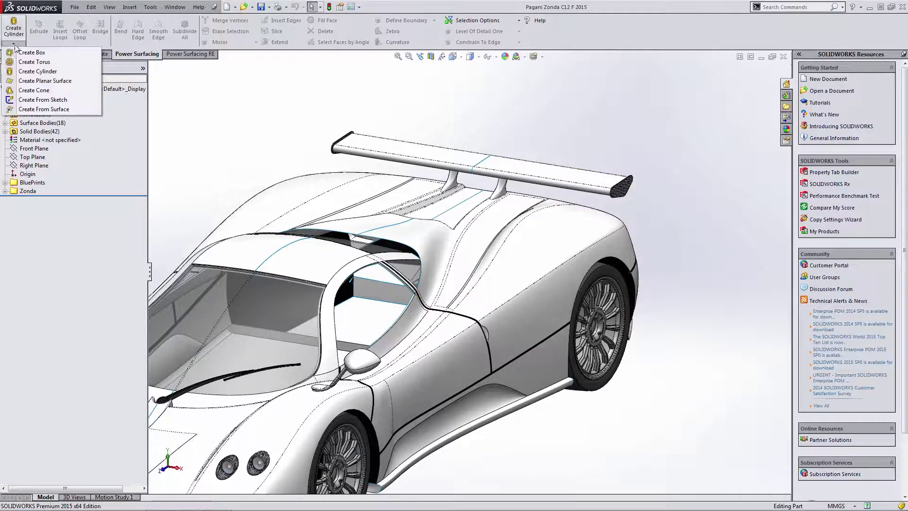
click(24, 81)
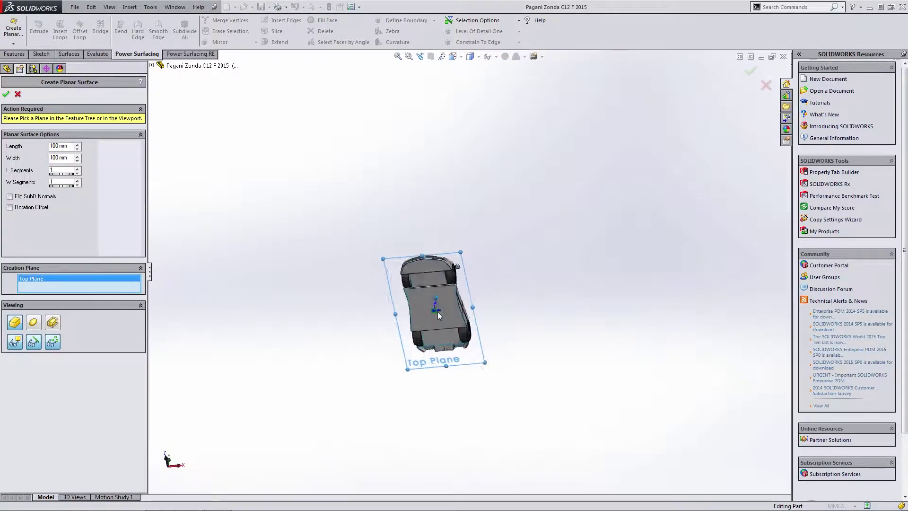
scroll(438, 312, down, 8)
middle_drag(434, 299, 439, 298)
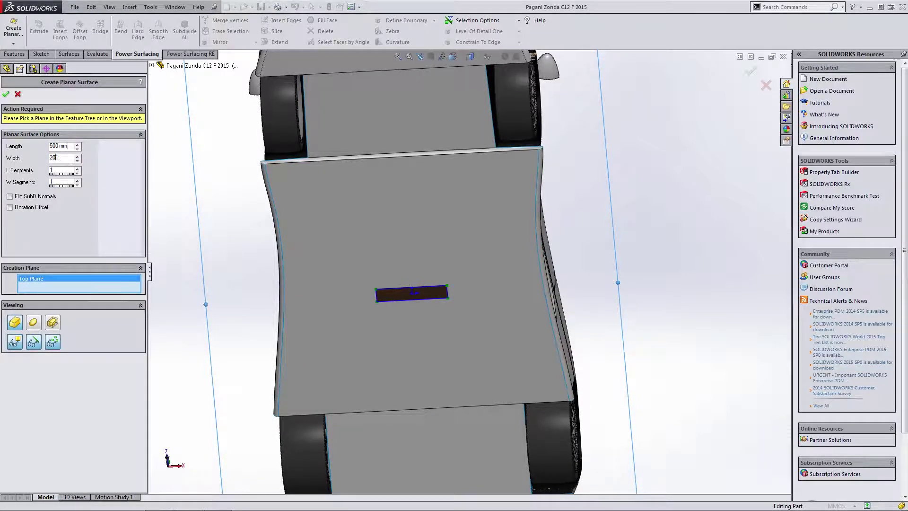
key(Return)
key(ctrl+7)
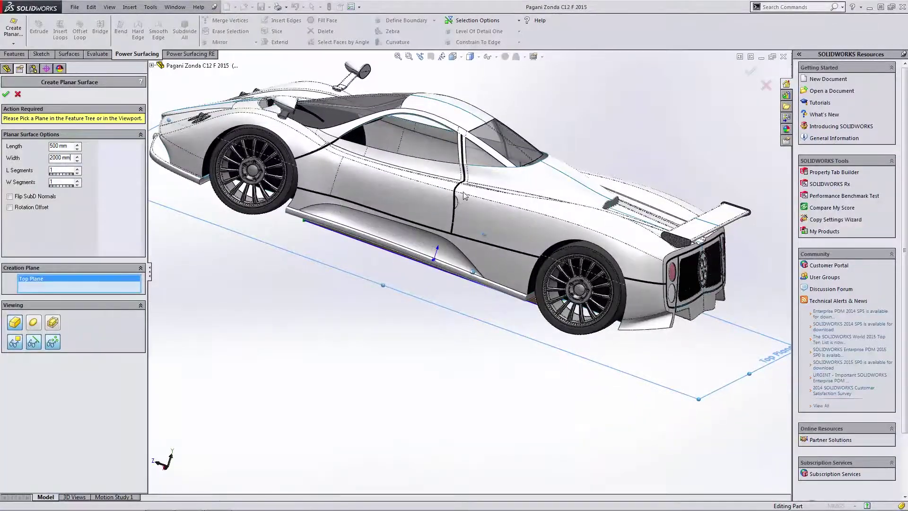
Examine the planar surface preview beneath the car from the side, the front and below
scroll(523, 198, down, 3)
key(Up)
key(Up)
key(Up)
key(Up)
key(Up)
key(Up)
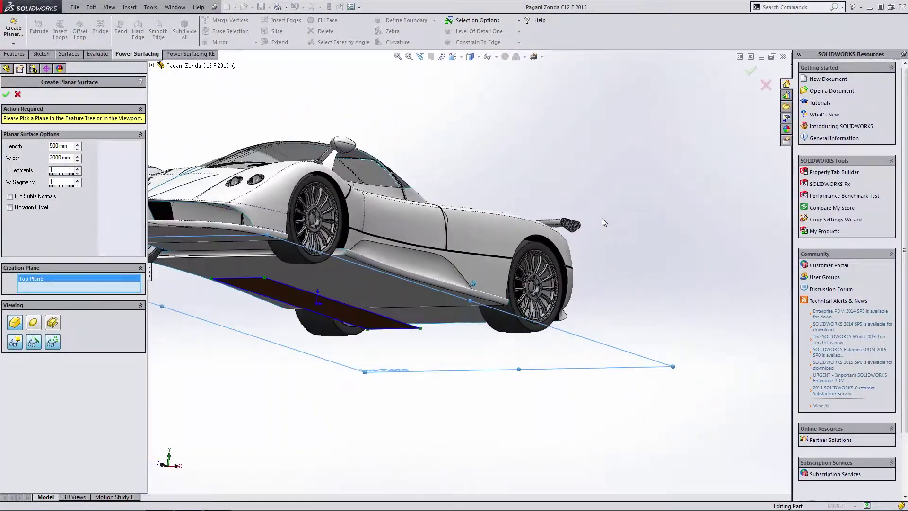
key(Right)
key(Right)
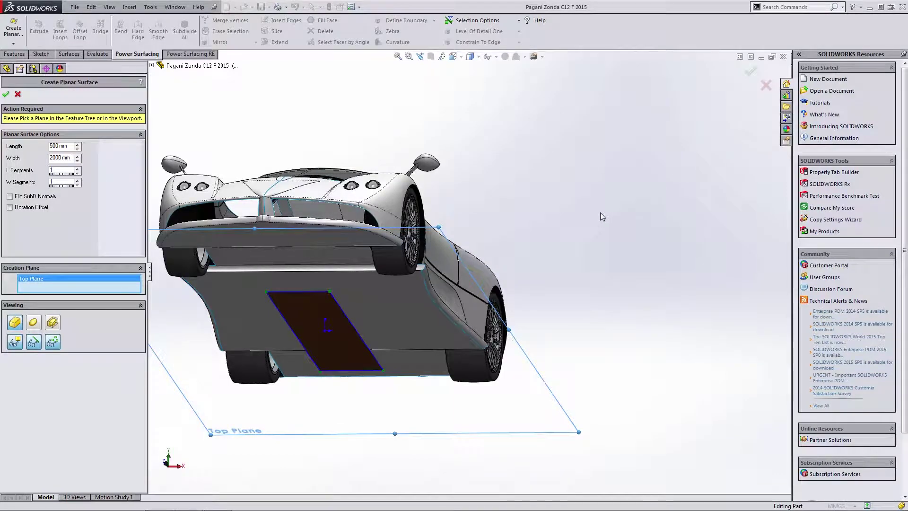
key(Left)
key(Left)
key(Left)
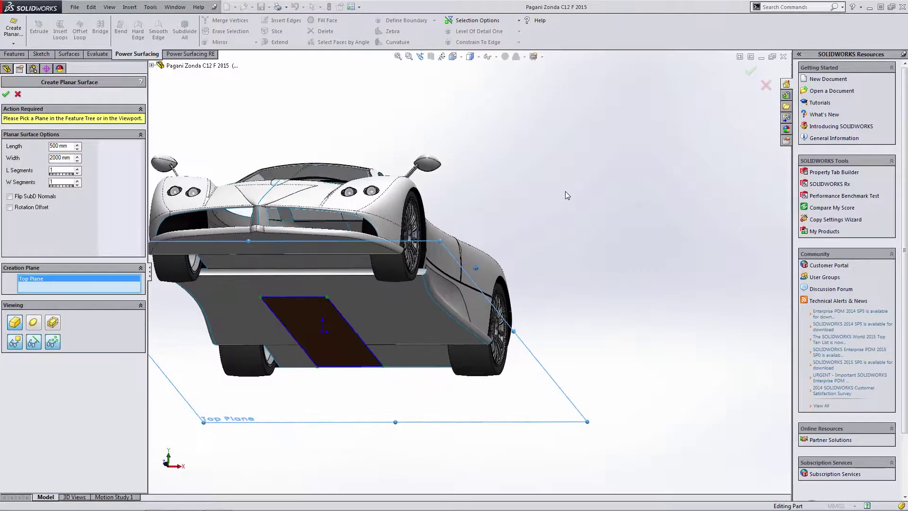
key(Left)
key(Left)
key(Left)
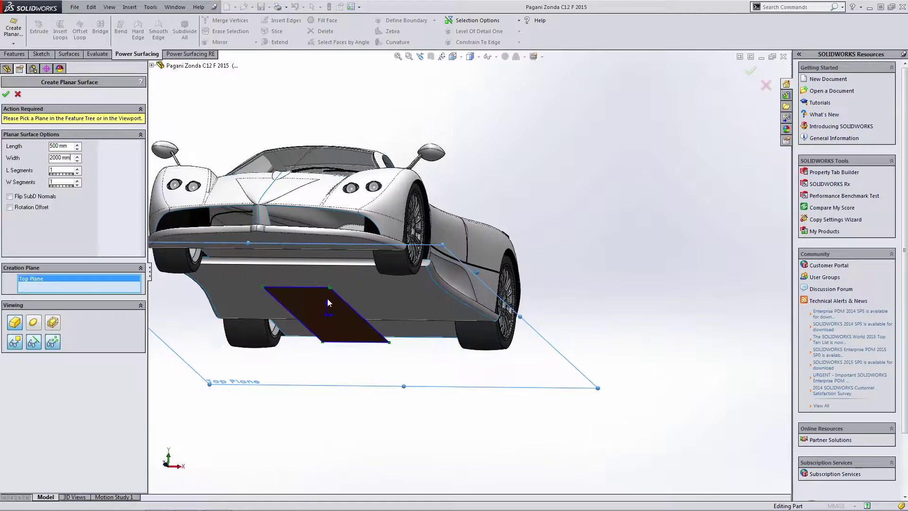
key(Right)
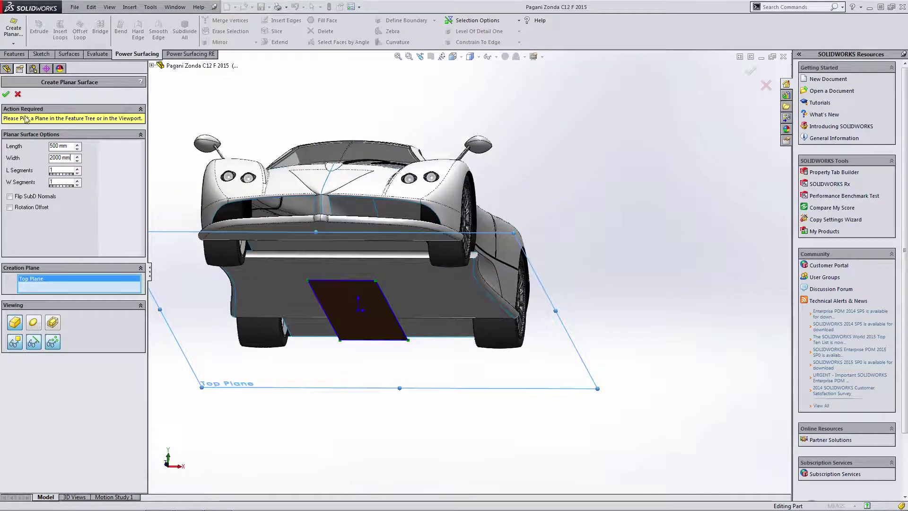
Accept the planar surface and move its four vertices above the rear fender, to about X 647 to 1147, Y 1070, Z -2084 to -84 mm
click(6, 94)
key(Left)
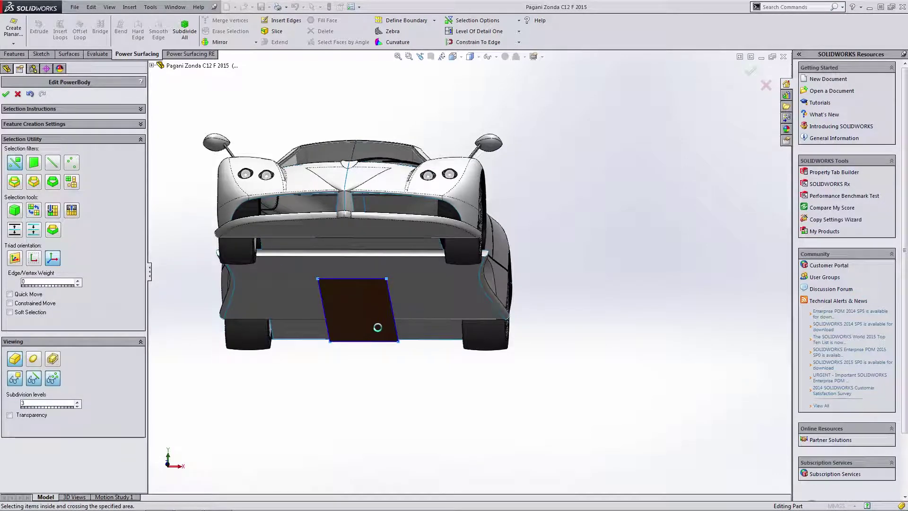
key(ctrl+1)
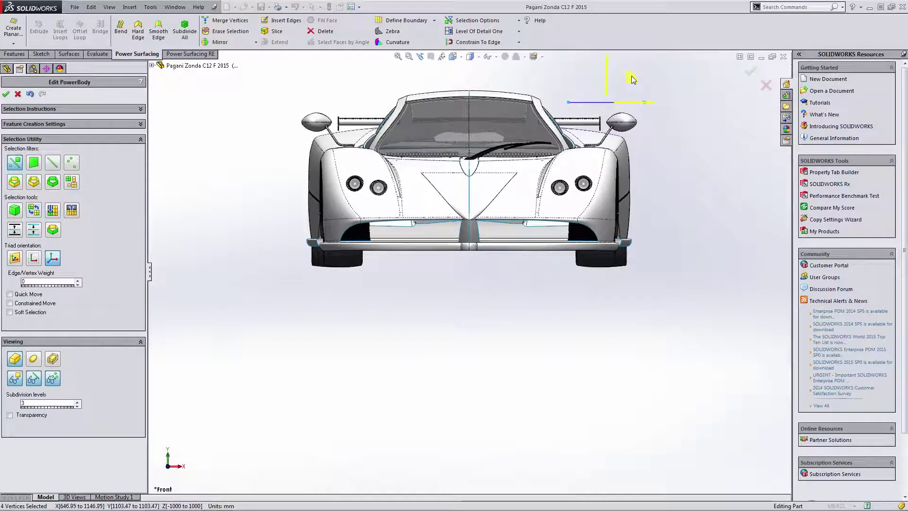
key(ctrl+4)
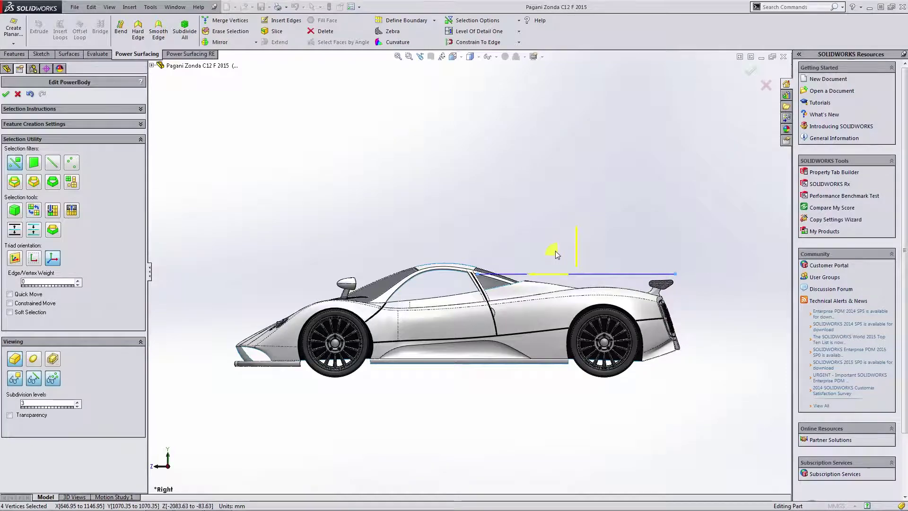
click(507, 150)
middle_drag(509, 159, 541, 248)
scroll(556, 302, down, 3)
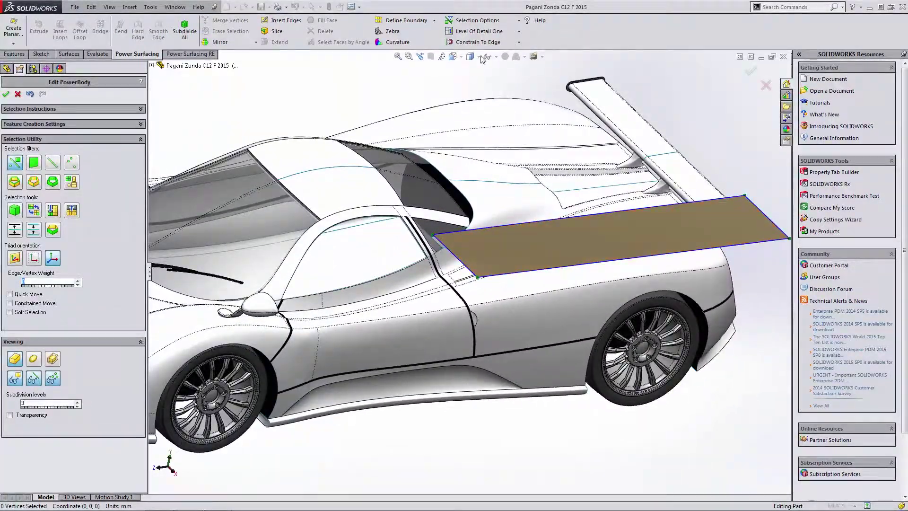
Import the rear fender's top face as a constraint reference for the subdivision surface
click(519, 42)
click(503, 53)
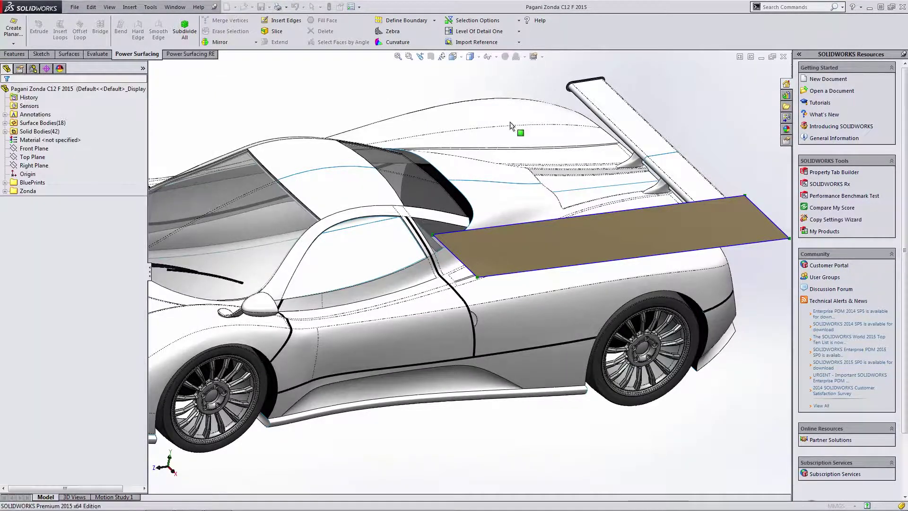
click(525, 282)
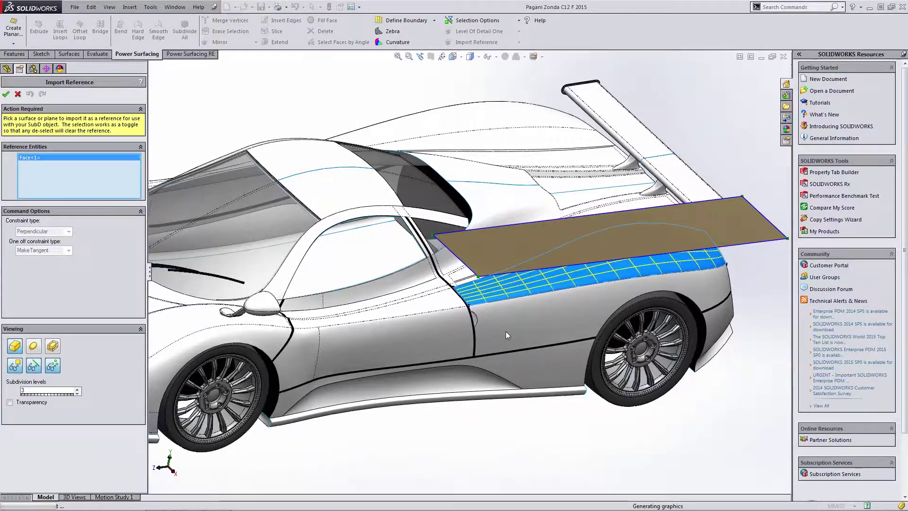
middle_drag(503, 322, 475, 288)
scroll(474, 287, down, 3)
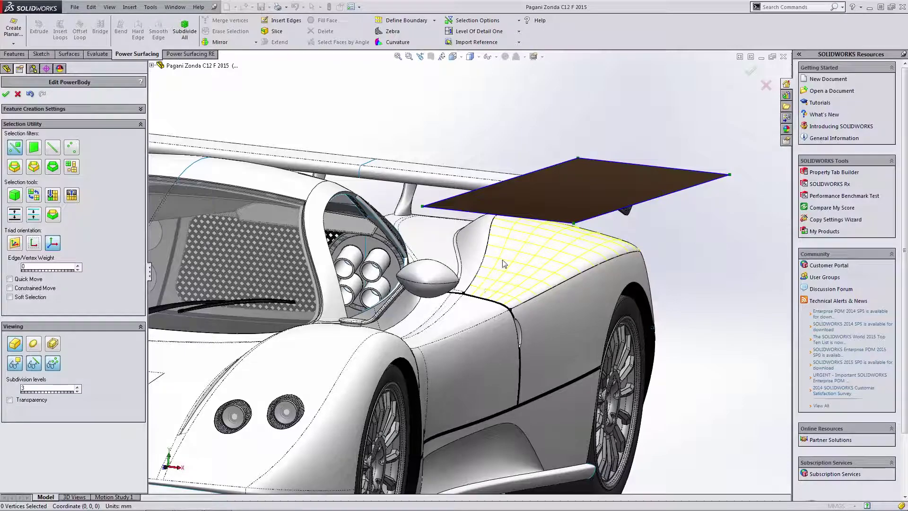
scroll(504, 264, down, 10)
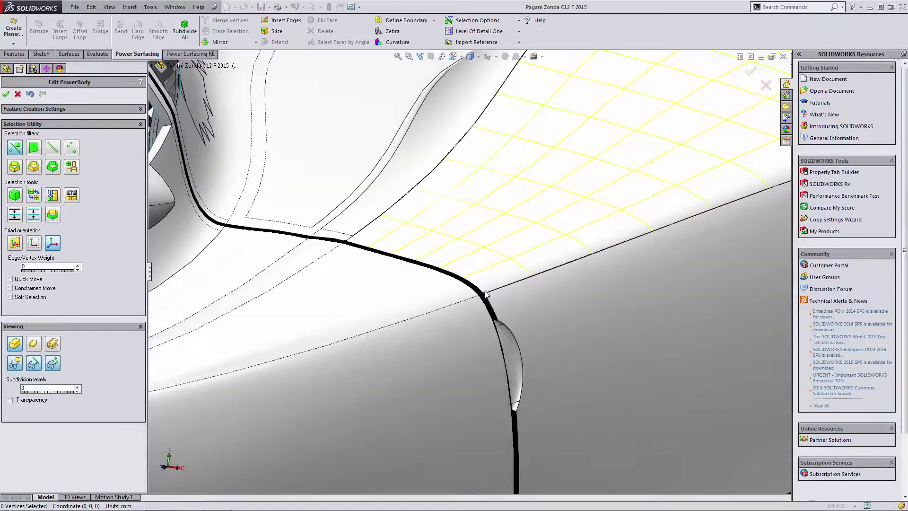
scroll(485, 294, up, 10)
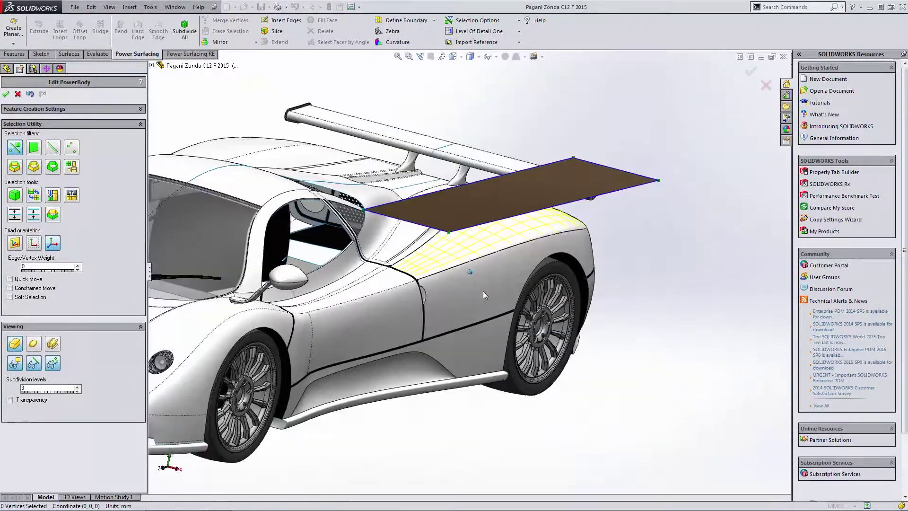
Move the surface's front inner corner vertex close to the front inner corner of the fender reference
middle_drag(483, 290, 596, 370)
click(346, 204)
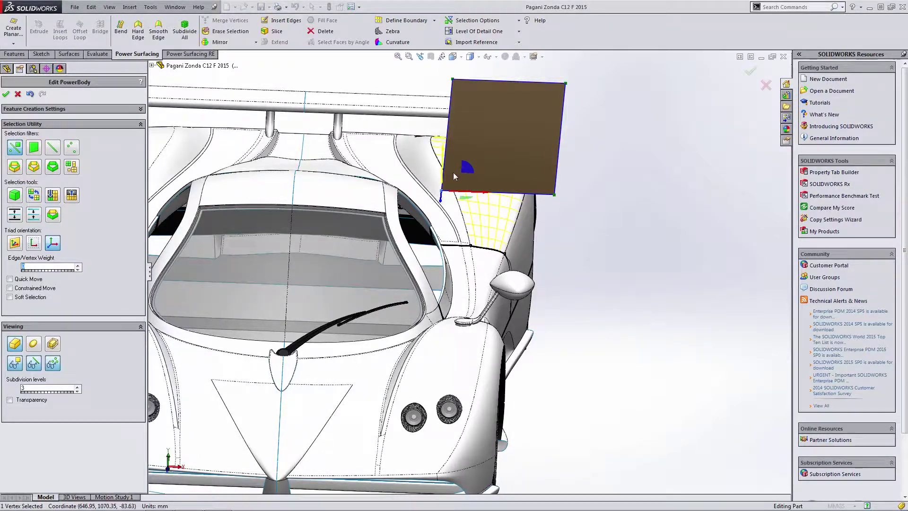
drag(468, 168, 499, 224)
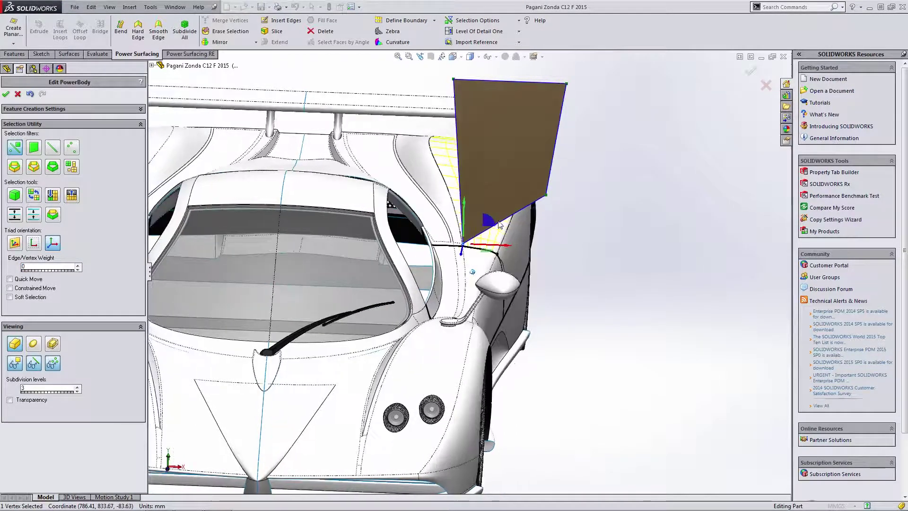
middle_drag(499, 224, 305, 217)
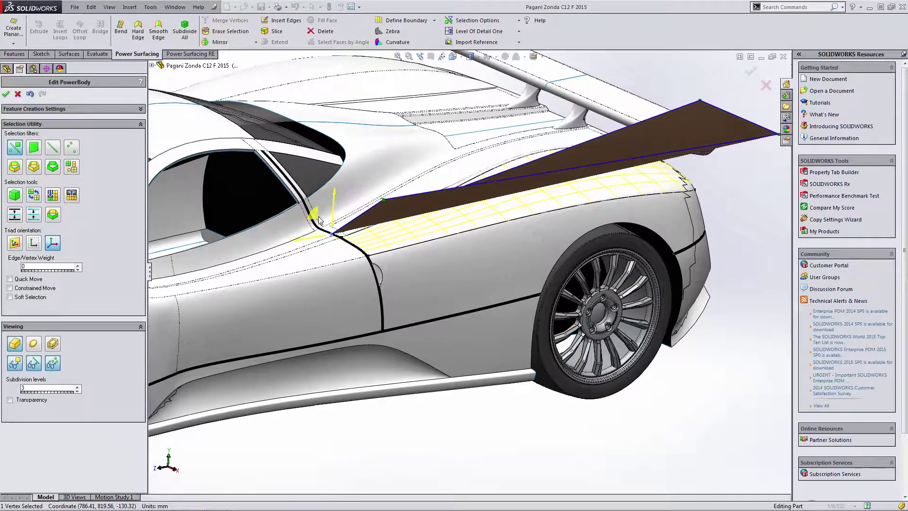
Move the front outer corner vertex close to the fender reference's front outer corner at the door line
middle_drag(396, 201, 472, 224)
drag(471, 213, 411, 267)
middle_drag(409, 267, 300, 237)
scroll(252, 231, down, 3)
drag(229, 211, 261, 224)
middle_drag(261, 225, 429, 282)
Move the rear inner corner vertex down close to the fender reference's rear inner corner below the spoiler
middle_drag(412, 105, 471, 196)
click(471, 196)
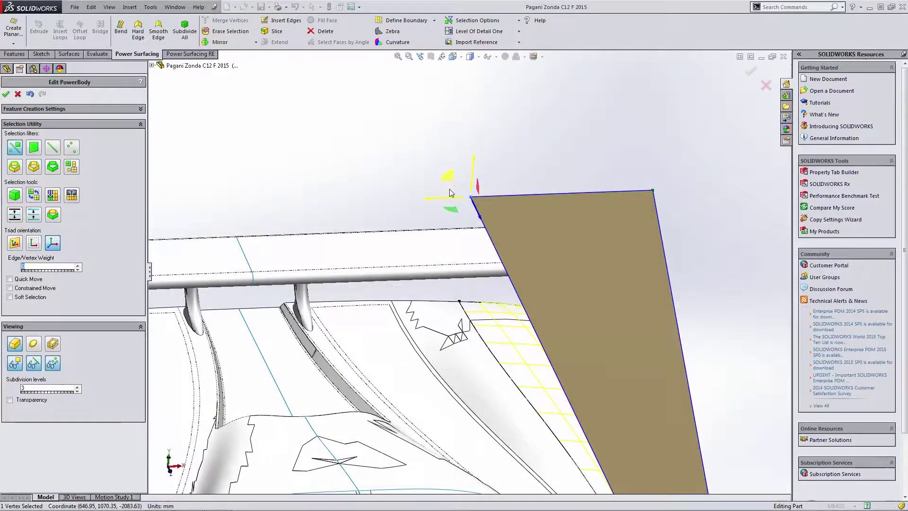
drag(450, 192, 440, 280)
middle_drag(440, 279, 506, 299)
drag(505, 299, 496, 302)
middle_drag(497, 303, 642, 294)
Move the rear outer corner vertex near the fender reference's rear outer corner, to about X 949, Y 876, Z -1771 mm
click(634, 300)
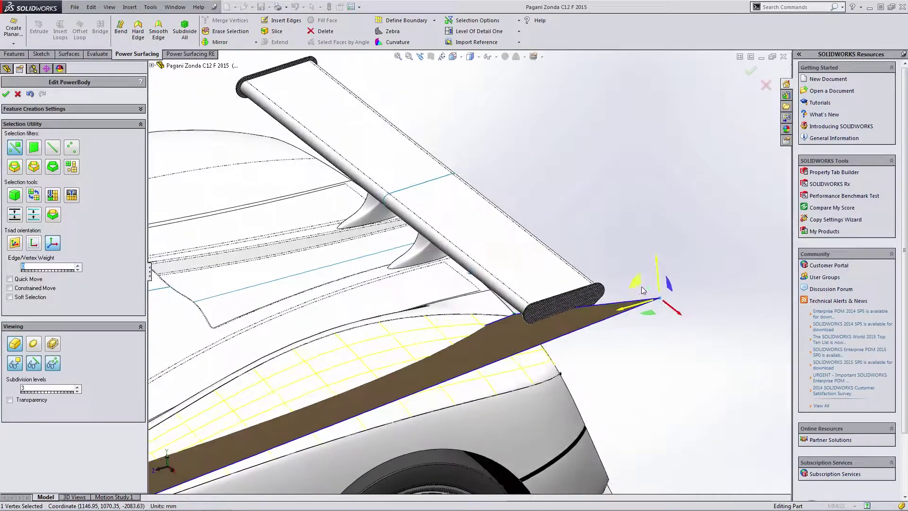
drag(638, 289, 544, 357)
middle_drag(541, 359, 619, 318)
drag(622, 317, 609, 332)
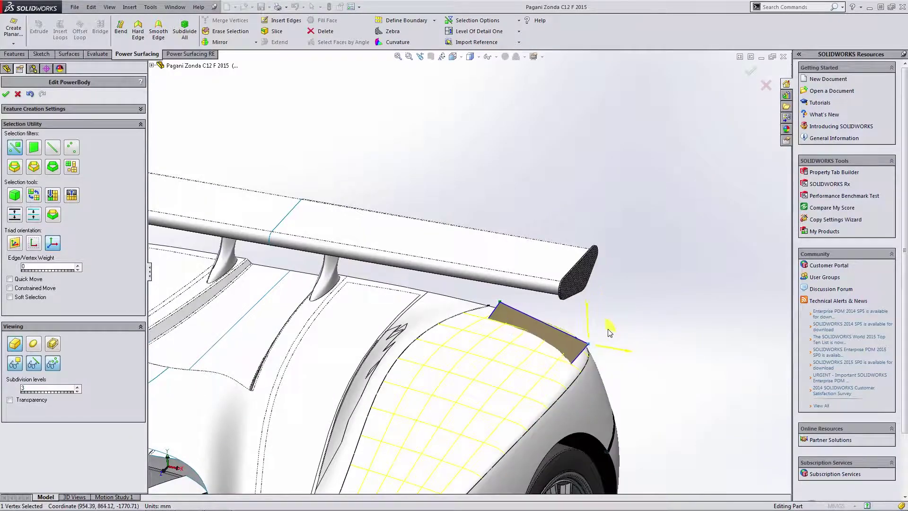
middle_drag(609, 327, 569, 345)
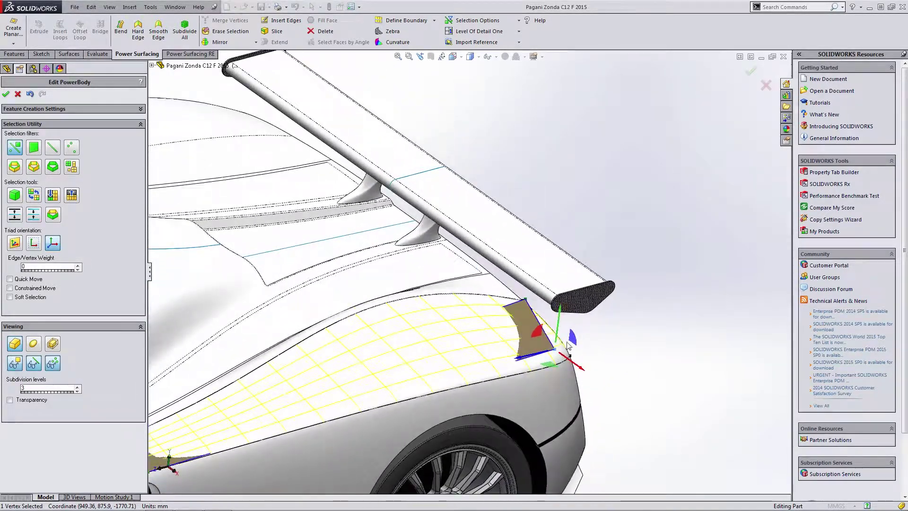
Constrain the rear outer and rear inner corner vertices to the matching vertices of the fender reference
click(519, 42)
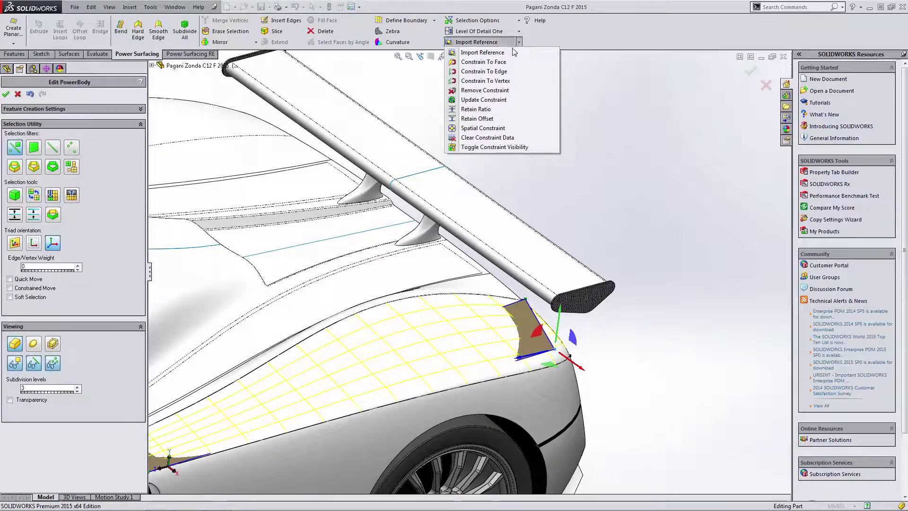
click(507, 81)
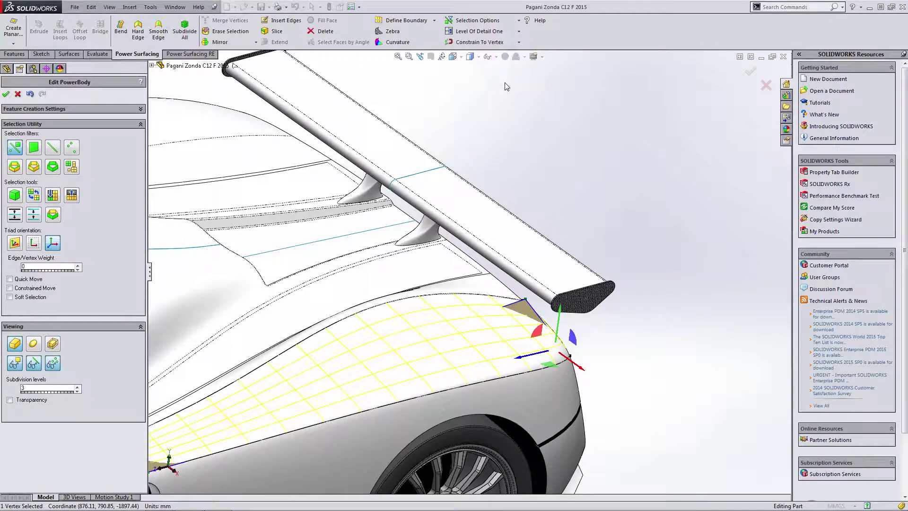
middle_drag(506, 86, 506, 272)
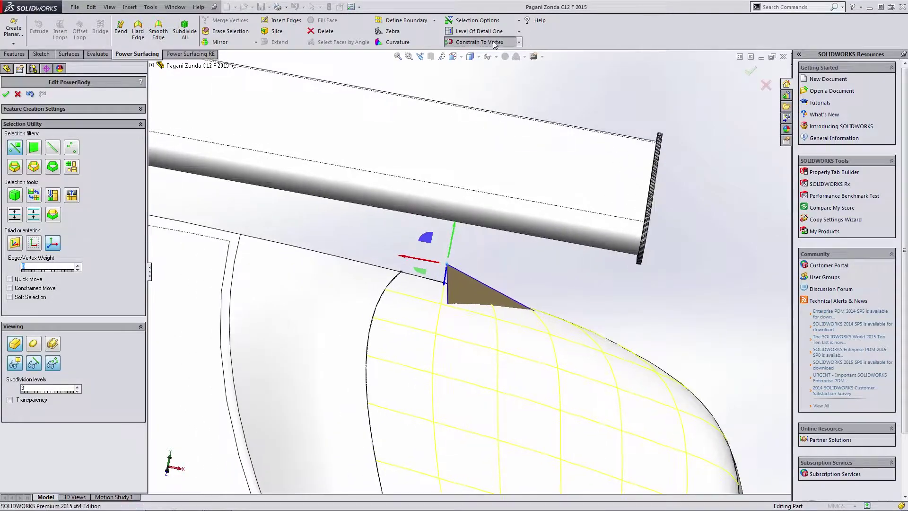
middle_drag(502, 206, 609, 327)
scroll(609, 327, up, 5)
Constrain the front outer and front inner corner vertices to the fender reference's vertices along the door line
middle_drag(323, 282, 445, 307)
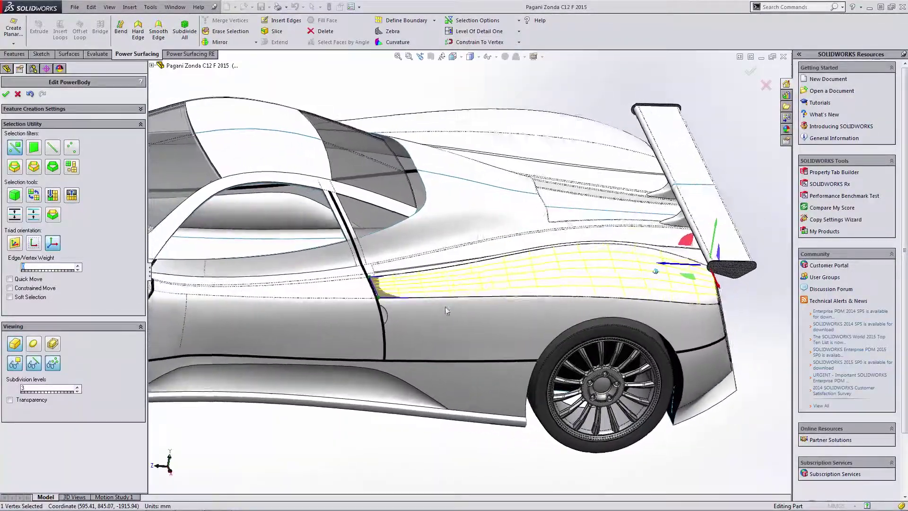
scroll(444, 307, down, 5)
middle_drag(391, 287, 293, 297)
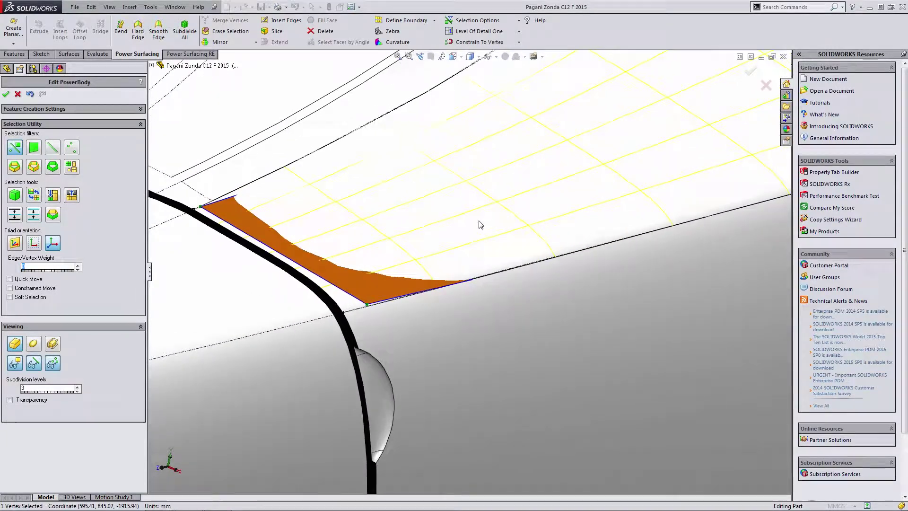
click(474, 45)
middle_drag(470, 269, 501, 280)
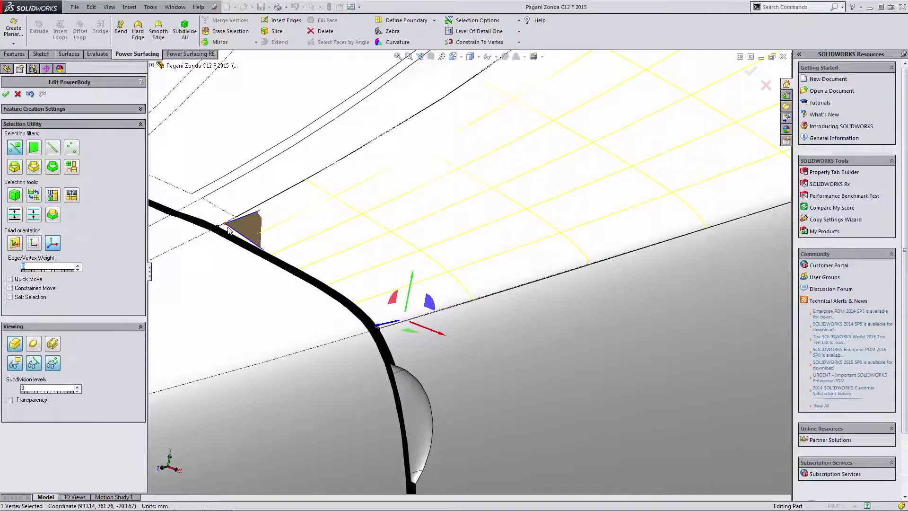
scroll(497, 197, up, 10)
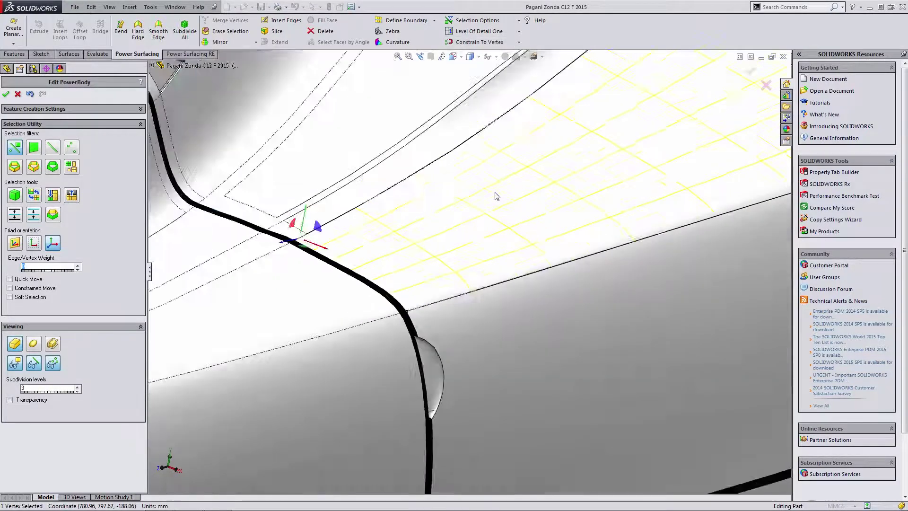
Clear the vertex selection and switch the fender surface's display to the Sub-D mesh
middle_drag(490, 258, 498, 326)
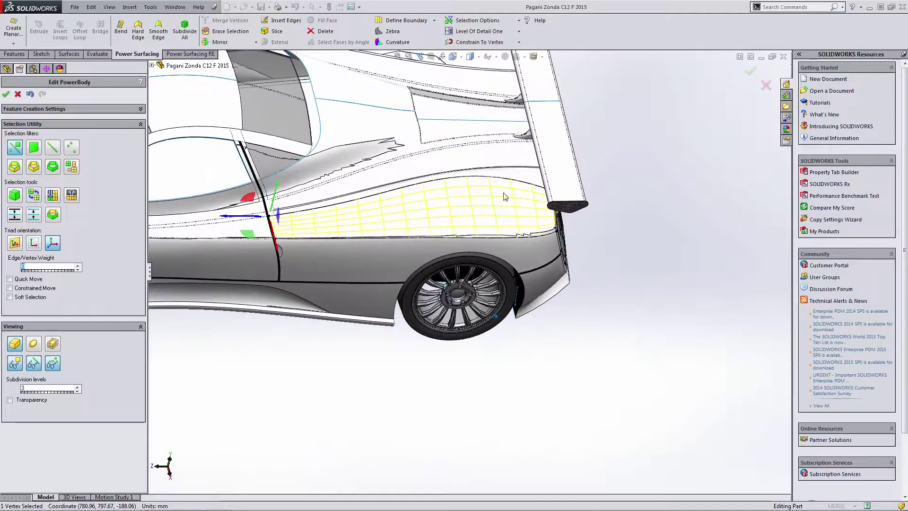
middle_drag(461, 248, 470, 271)
middle_drag(381, 240, 502, 270)
click(676, 238)
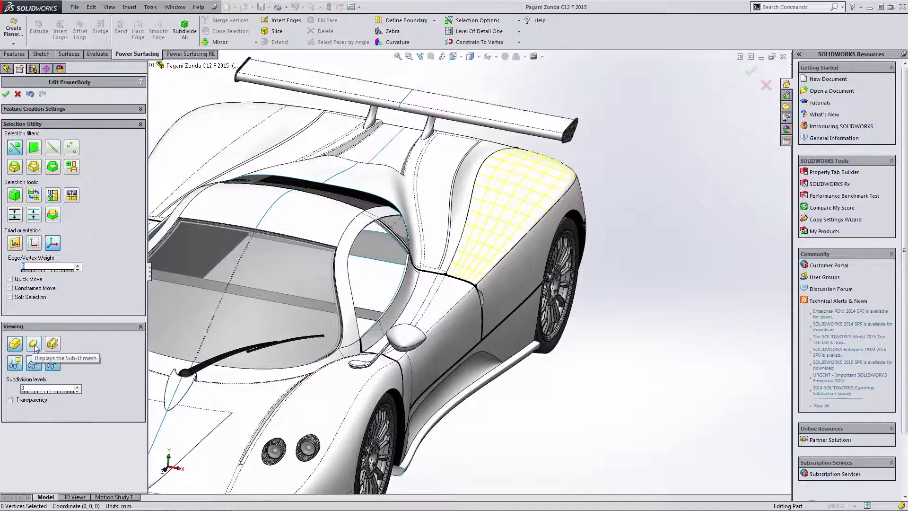
key(ctrl+4)
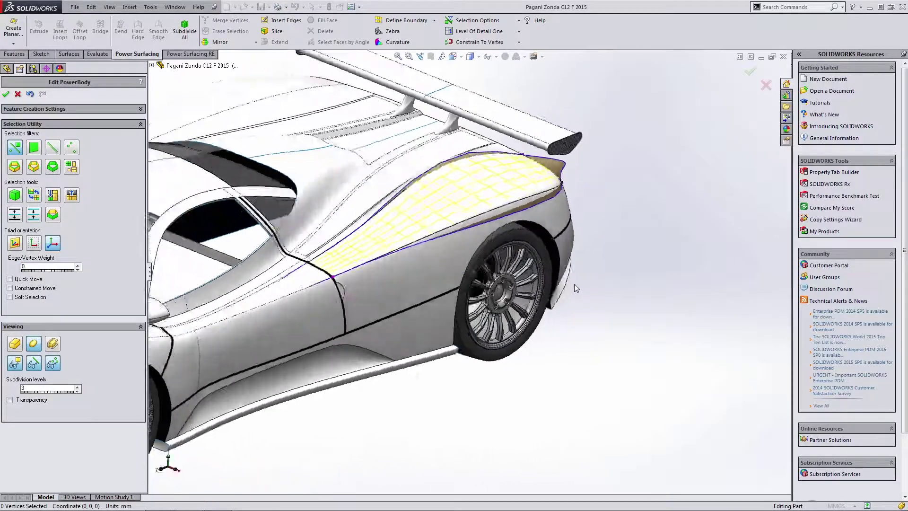
Apply Hard Edge to the fender surface's rear outer and rear inner corner vertices
middle_drag(577, 235, 273, 163)
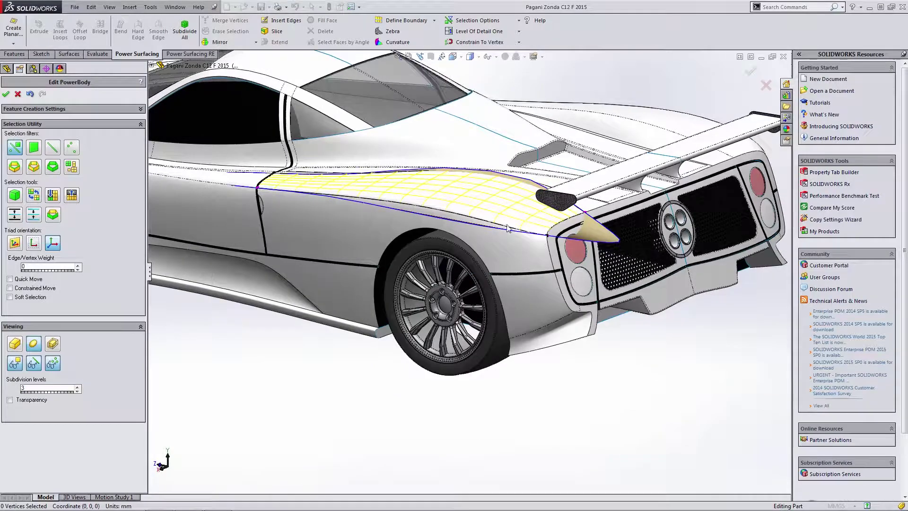
scroll(478, 209, down, 2)
middle_drag(478, 209, 627, 212)
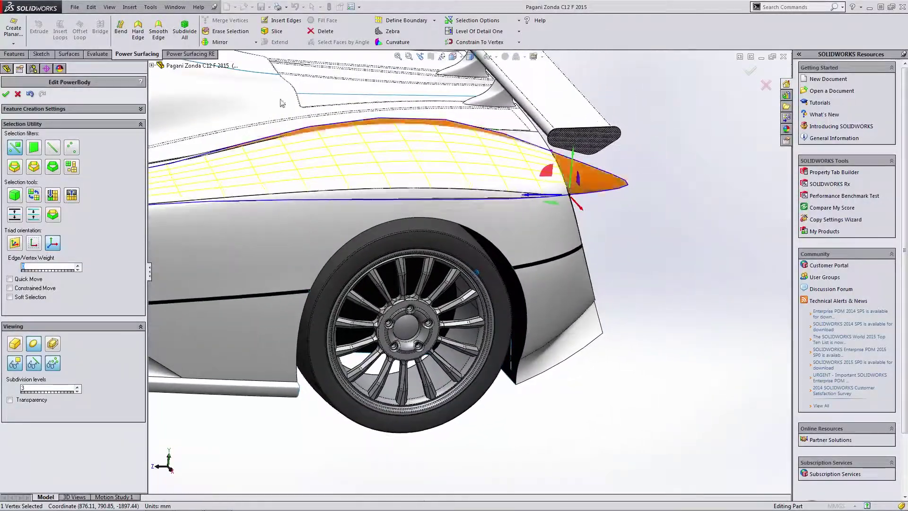
click(138, 33)
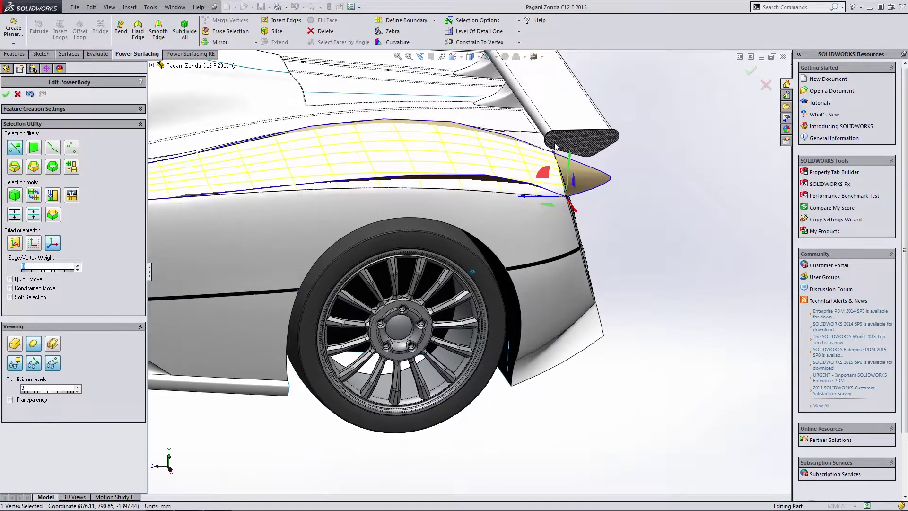
click(138, 33)
scroll(607, 235, up, 4)
scroll(319, 223, down, 4)
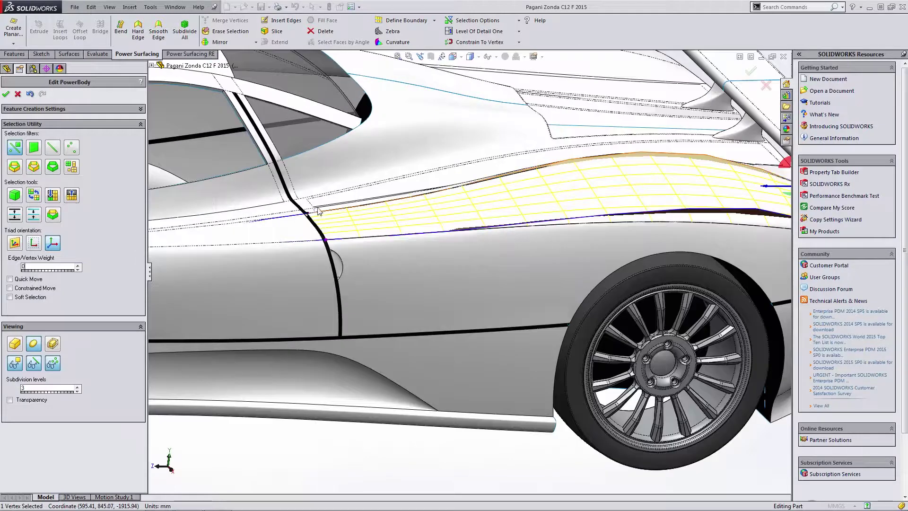
Apply Hard Edge to the fender surface's front inner and front outer corner vertices, and clear the selection
click(138, 34)
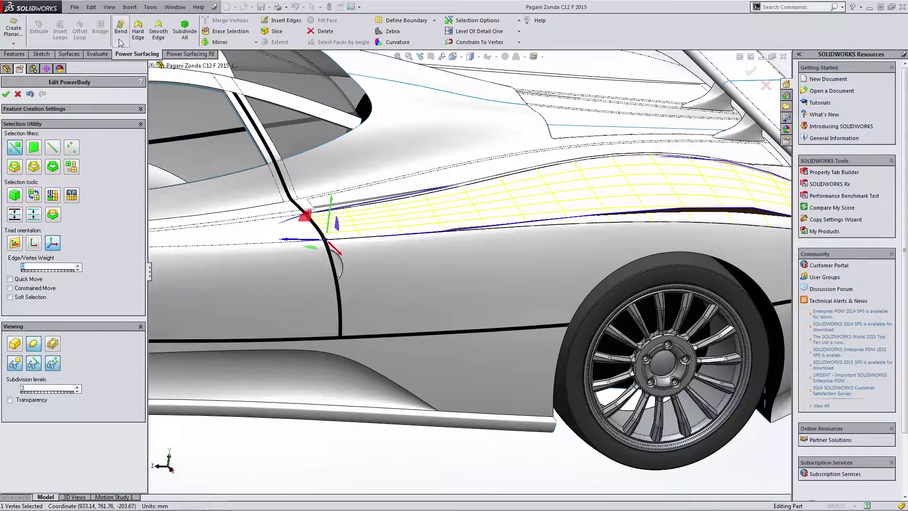
click(138, 34)
scroll(444, 250, up, 3)
click(453, 392)
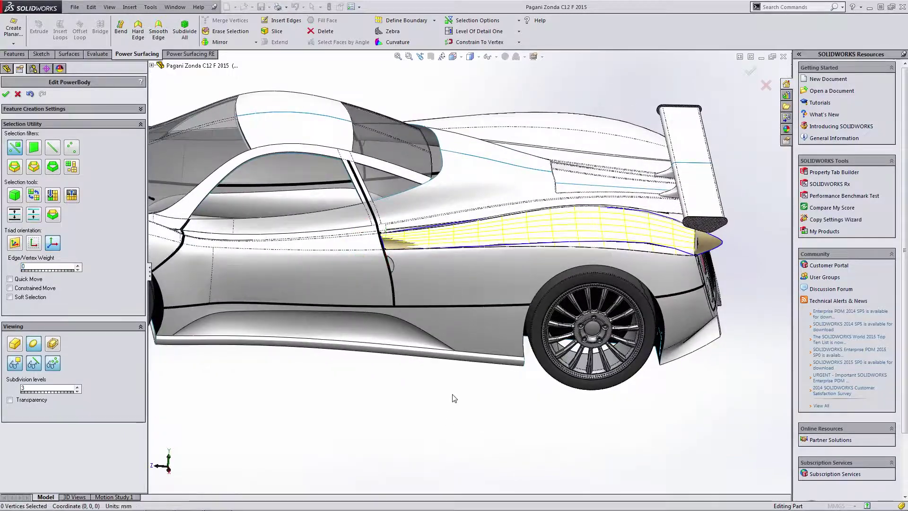
Constrain the fender surface's front edge to the matching reference edge along the door line with Constrain To Edge
middle_drag(409, 234, 424, 232)
scroll(425, 232, down, 6)
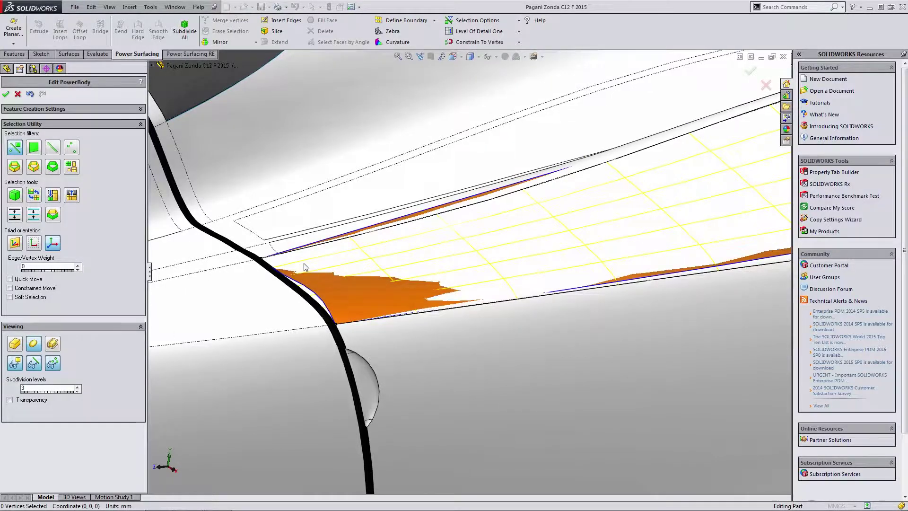
click(317, 307)
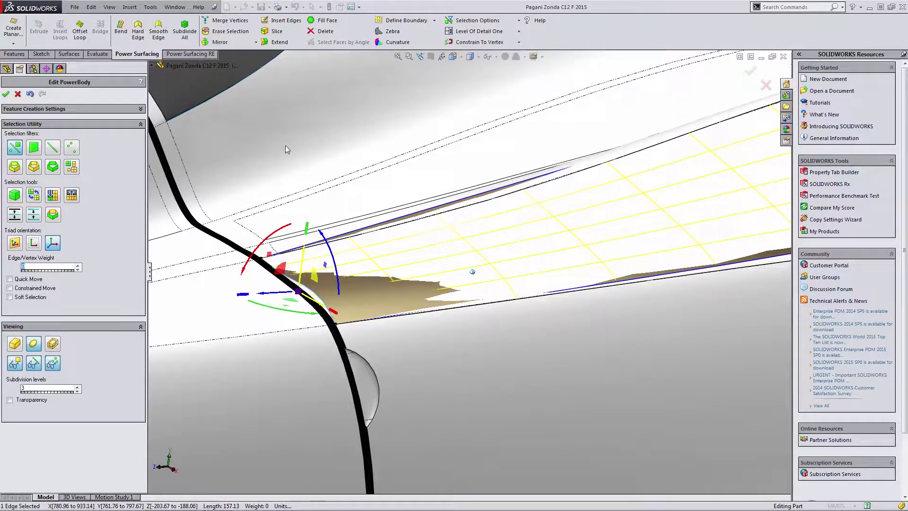
click(519, 42)
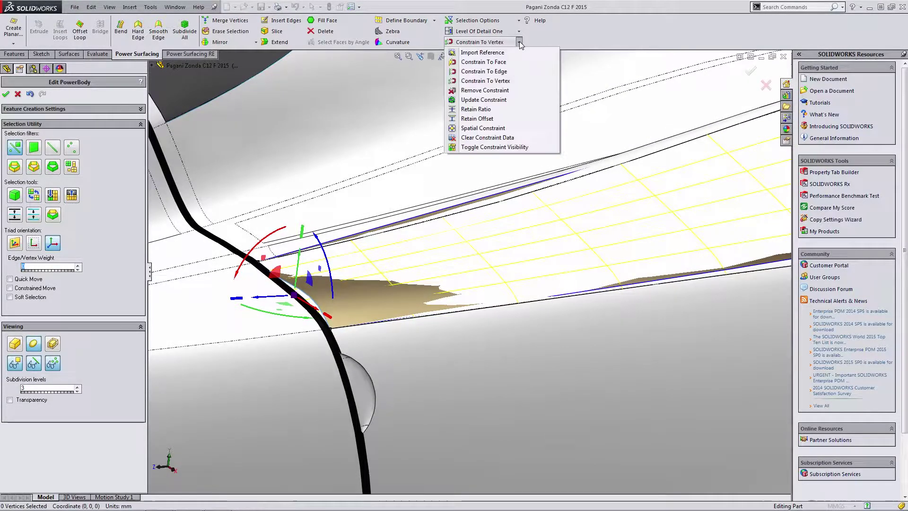
click(505, 71)
scroll(410, 233, down, 2)
middle_drag(410, 233, 541, 268)
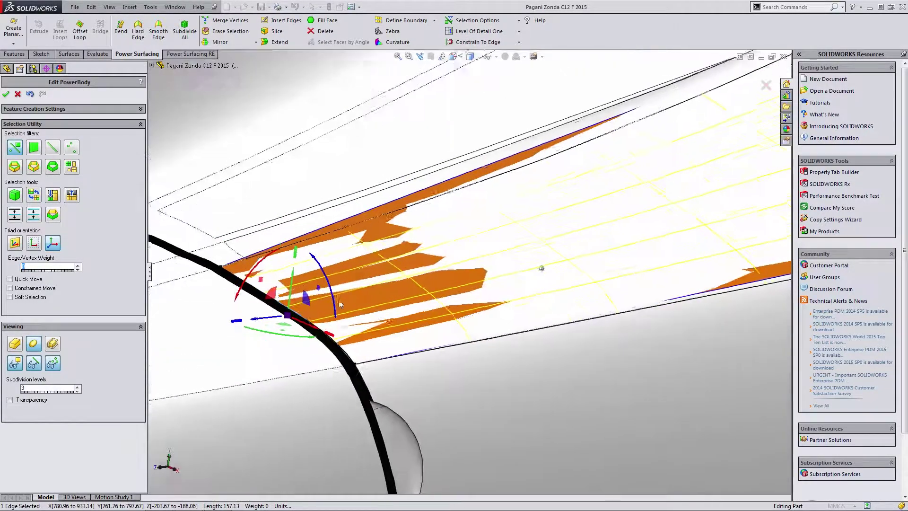
Constrain the fender surface's rear edge to the reference edge above the tail light
scroll(308, 288, up, 5)
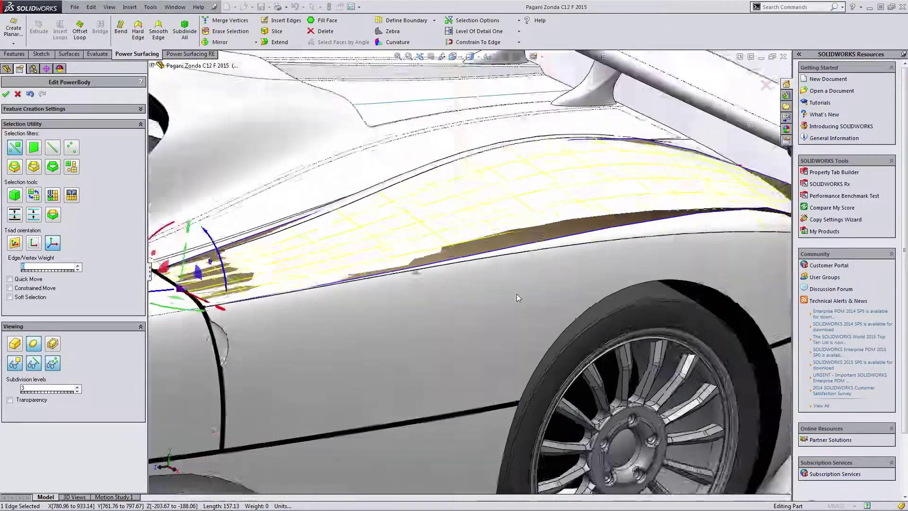
middle_drag(516, 295, 332, 272)
scroll(713, 285, down, 4)
middle_drag(756, 294, 631, 251)
scroll(727, 273, up, 3)
scroll(628, 247, down, 3)
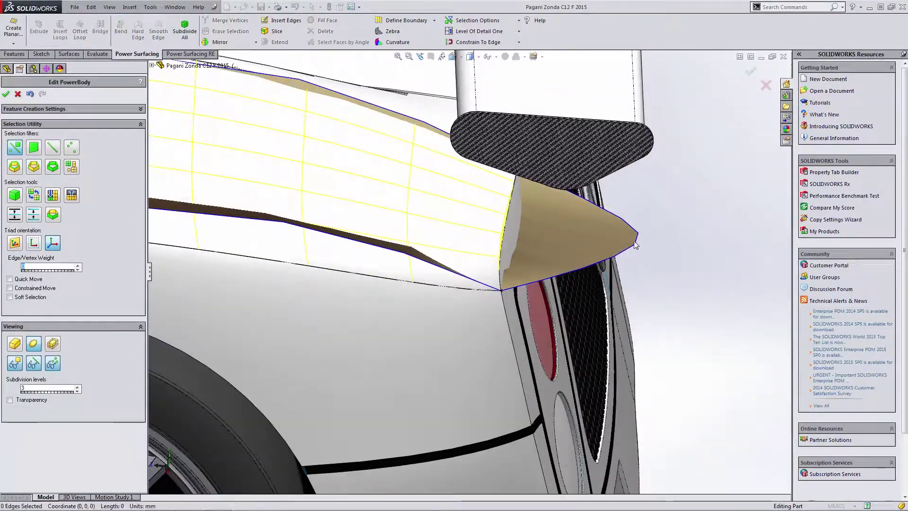
middle_drag(621, 215, 619, 232)
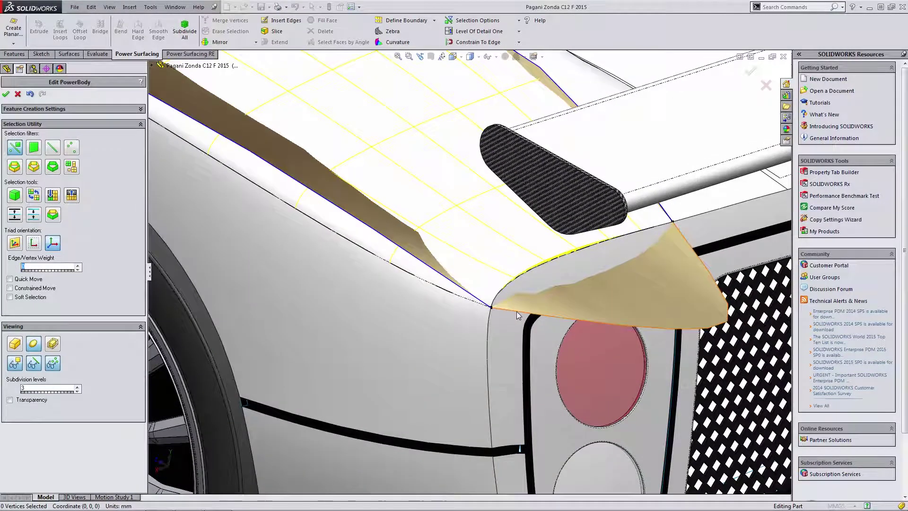
click(516, 311)
click(491, 44)
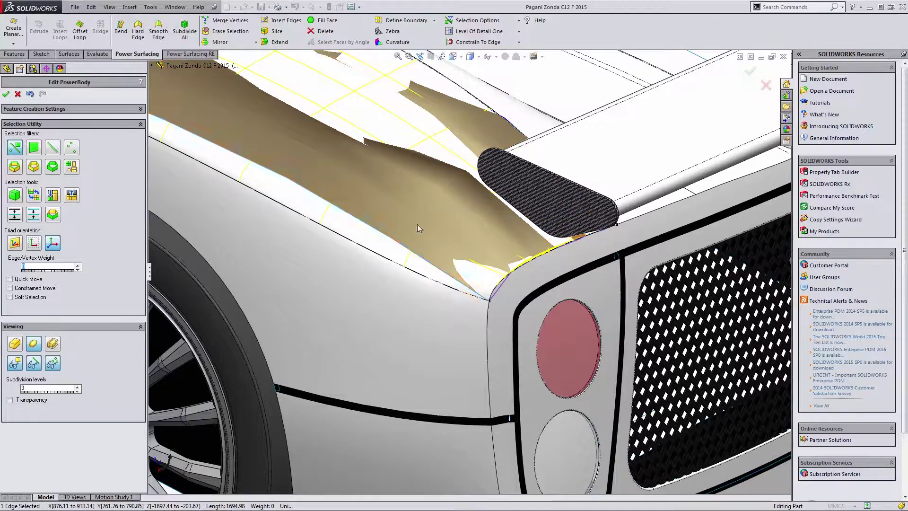
Constrain the long outer and long inner edges of the fender surface to the matching reference edges
click(466, 43)
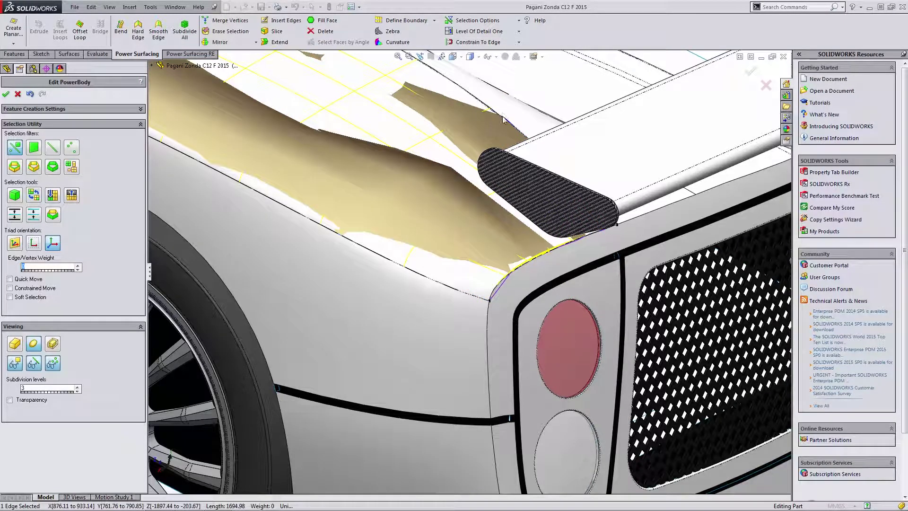
key(Escape)
middle_drag(503, 120, 642, 152)
click(568, 115)
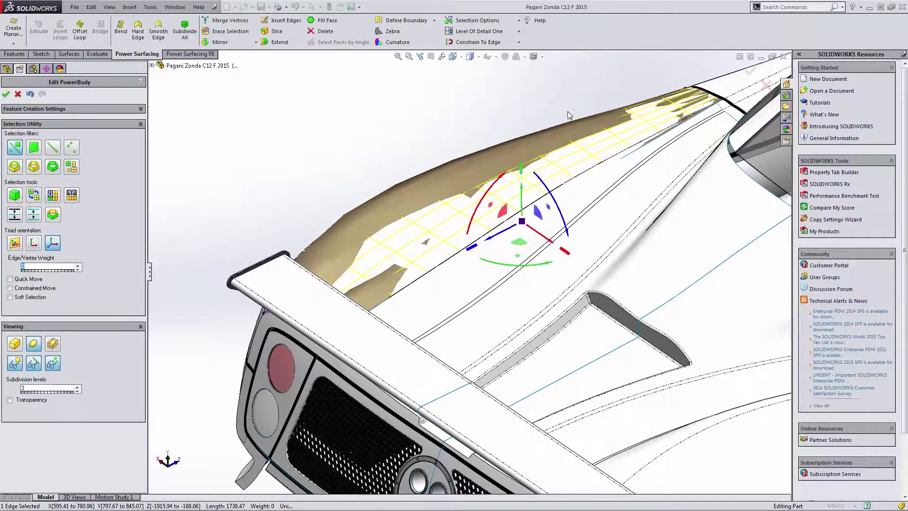
click(478, 43)
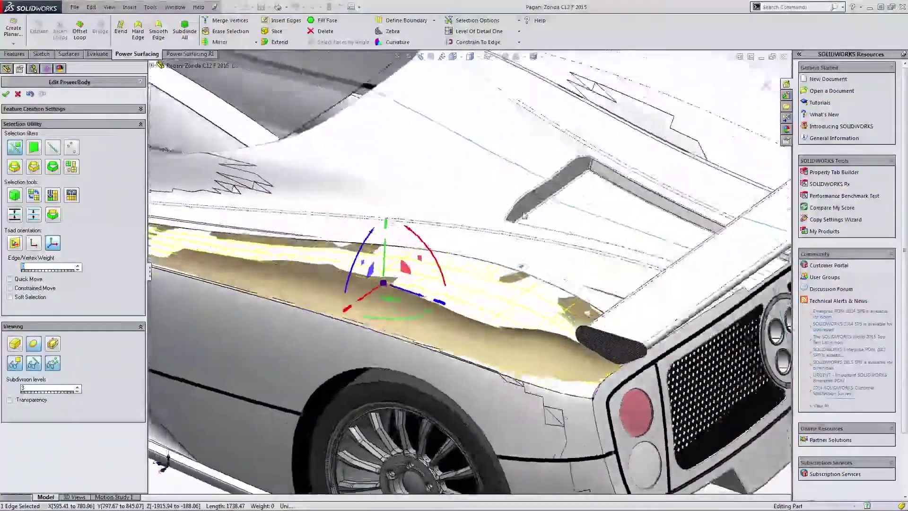
Set the vertex weight of the fender surface's corner vertices to 100 and restore the unrestricted selection filter
middle_drag(523, 216, 618, 344)
click(625, 344)
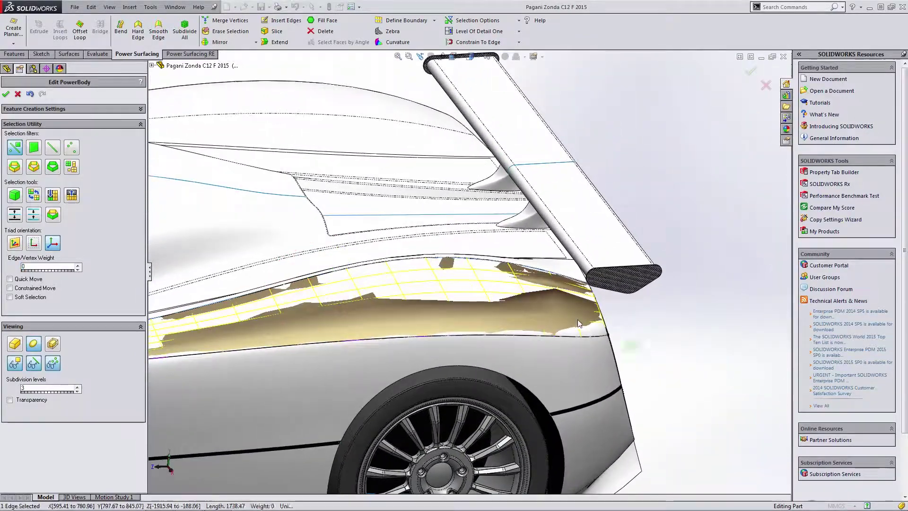
drag(634, 346, 593, 327)
middle_drag(617, 337, 681, 341)
click(641, 339)
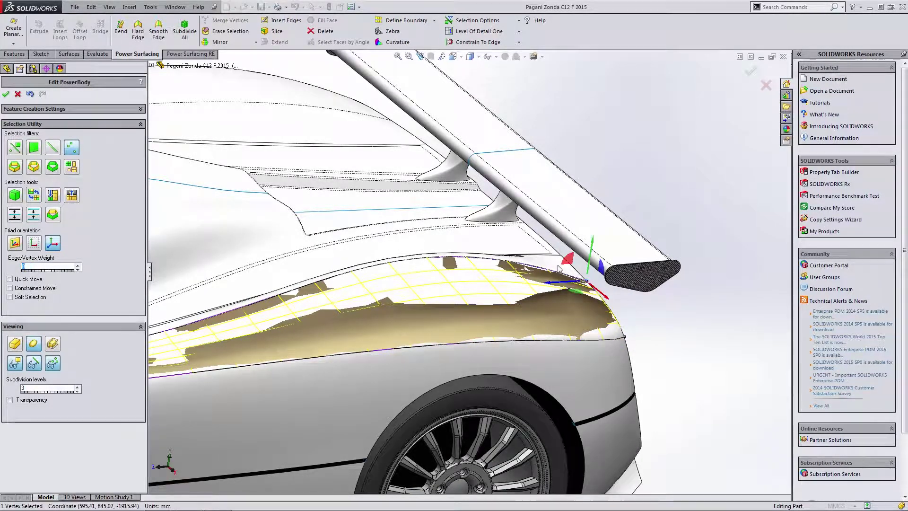
middle_drag(558, 269, 532, 287)
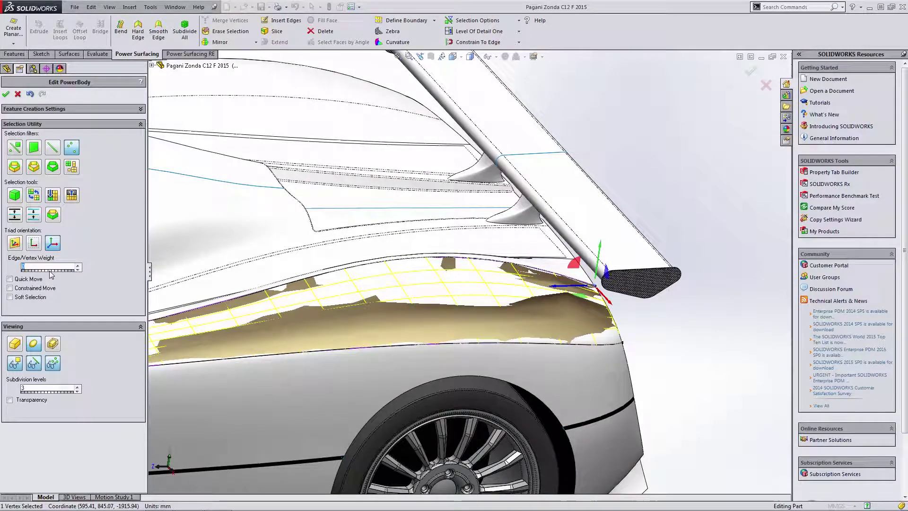
middle_drag(331, 319, 358, 297)
scroll(358, 297, down, 5)
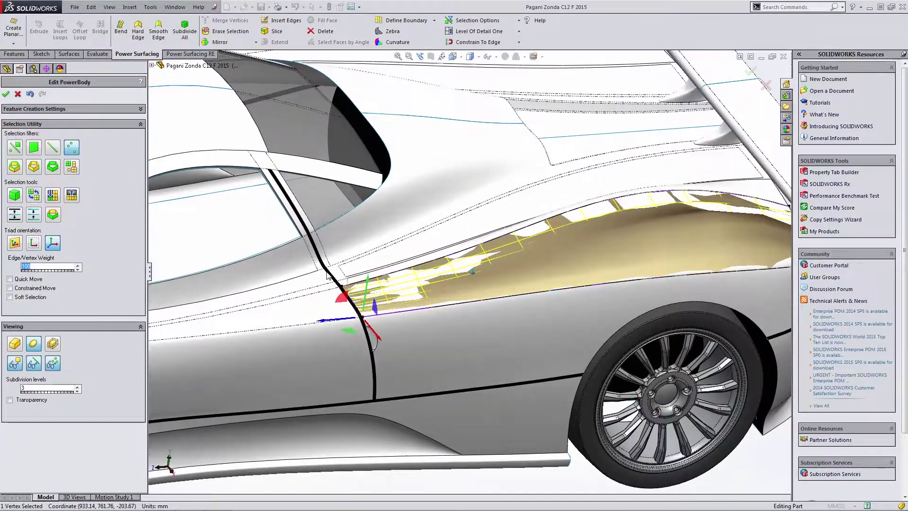
scroll(381, 336, up, 1)
ctrl+middle_drag(381, 337, 270, 310)
click(269, 310)
click(16, 149)
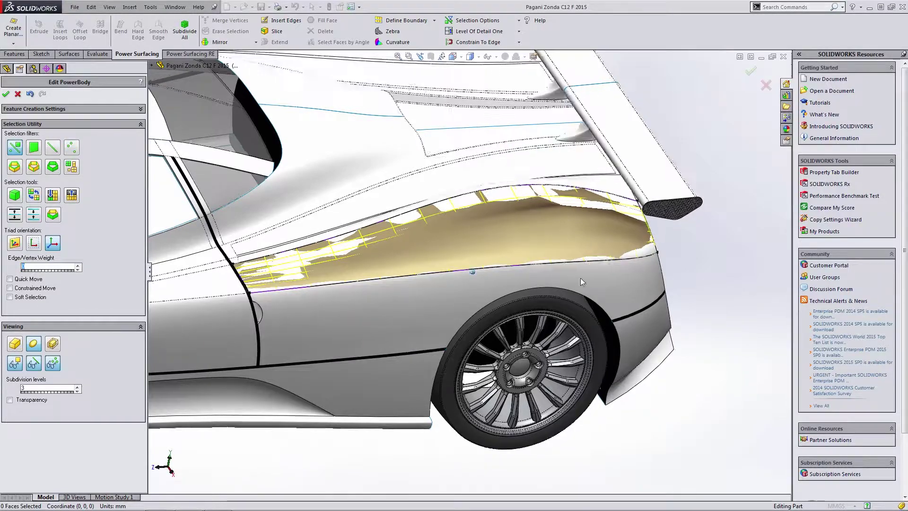
Insert an edge loop across the fender surface near its rear end, at about Z -1606 mm
middle_drag(580, 277, 559, 215)
click(401, 199)
click(560, 215)
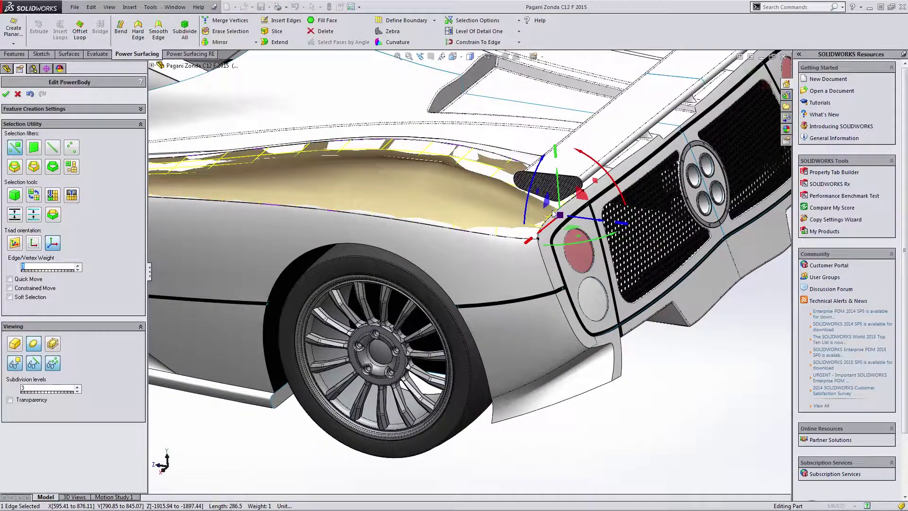
click(708, 370)
middle_drag(708, 370, 520, 266)
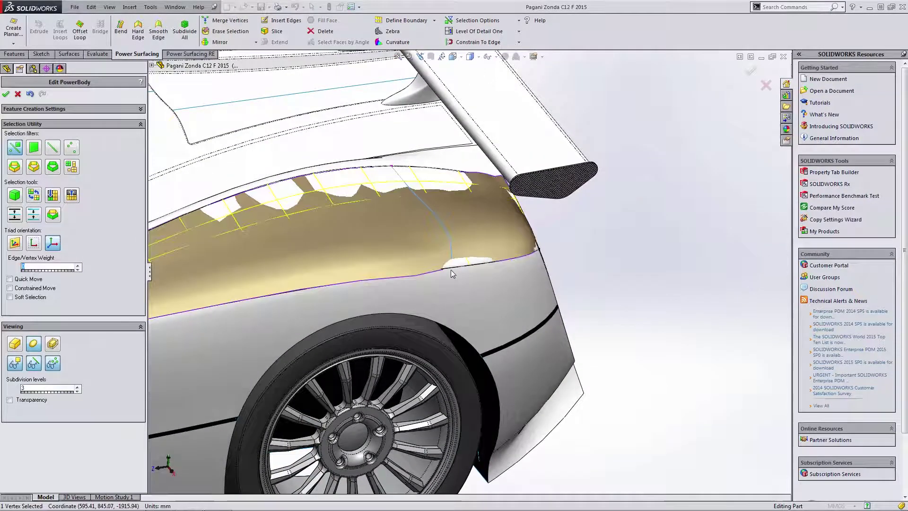
click(517, 271)
click(677, 273)
Smooth the front segment of the outer edge and insert a second crosswise edge loop ahead of the first
middle_drag(676, 273, 487, 291)
click(446, 296)
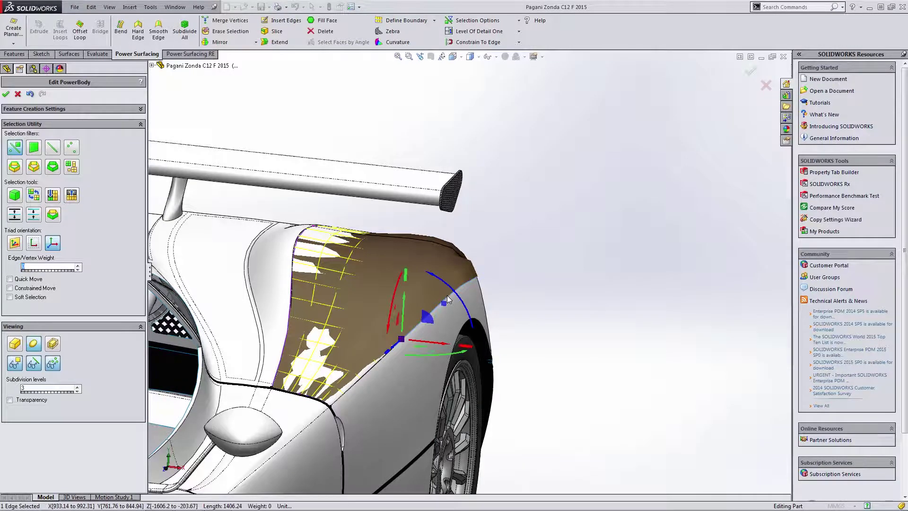
click(155, 33)
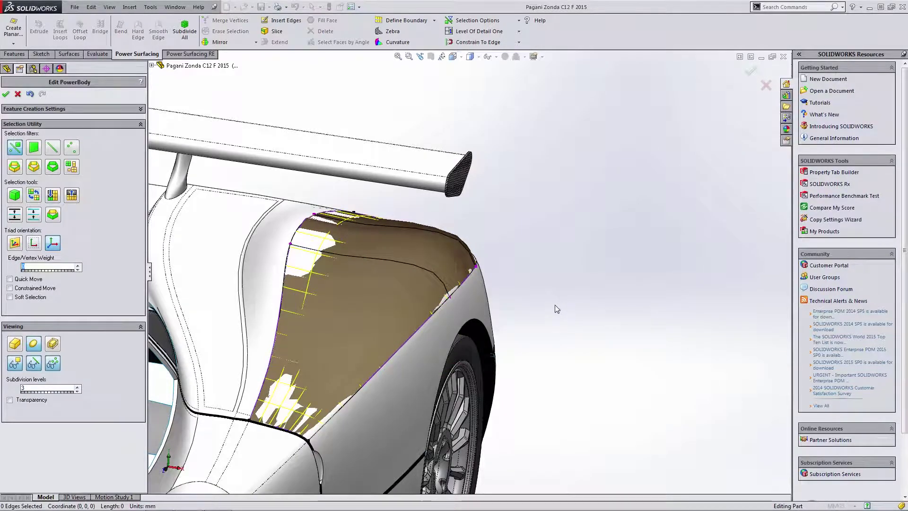
Move the rear crosswise loop forward along the car to about Z -1542 mm and clear the selection
middle_drag(555, 305, 498, 288)
click(491, 271)
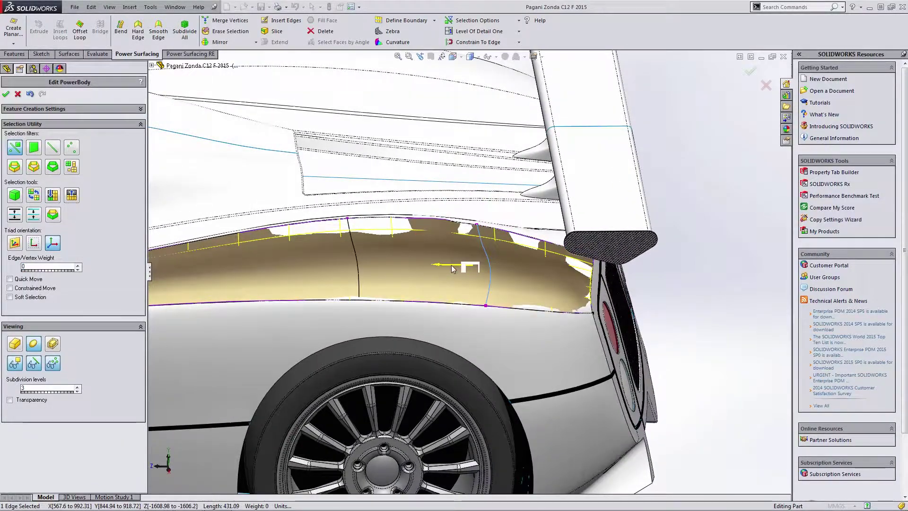
drag(452, 268, 430, 263)
middle_drag(430, 263, 671, 303)
click(671, 302)
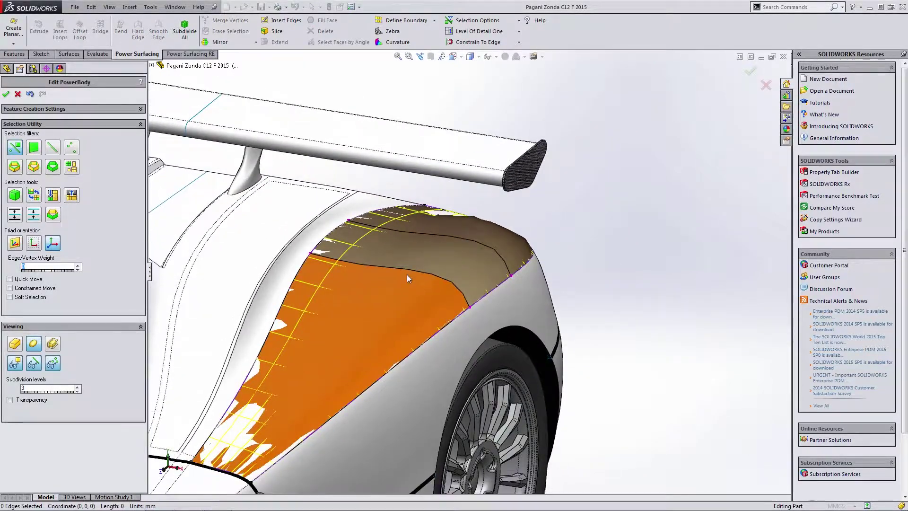
Raise the front crosswise loop to crown the fender surface above the wheel, and accept the PowerBody edit
click(407, 271)
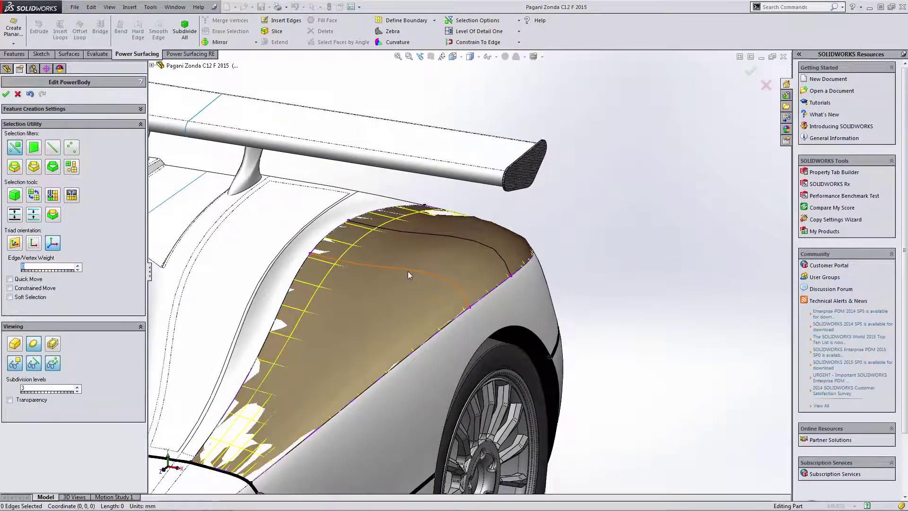
click(433, 268)
drag(425, 263, 424, 221)
middle_drag(424, 221, 736, 123)
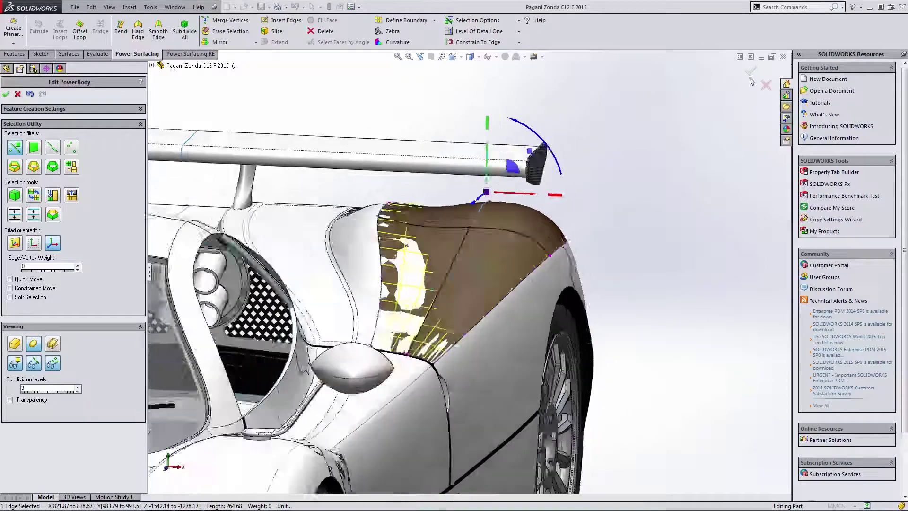
click(750, 73)
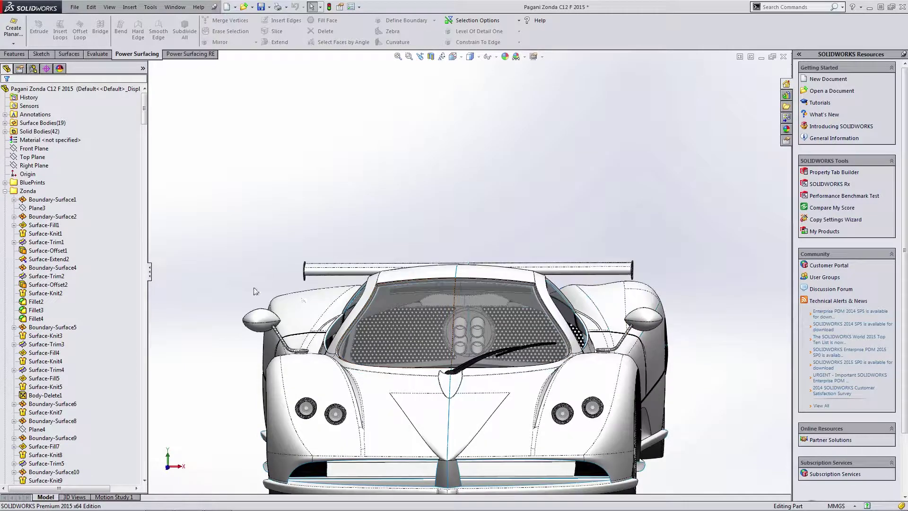
Compare the rebuilt fender top with the opposite fender from the front, and select PowerBody1 in the feature tree
click(301, 296)
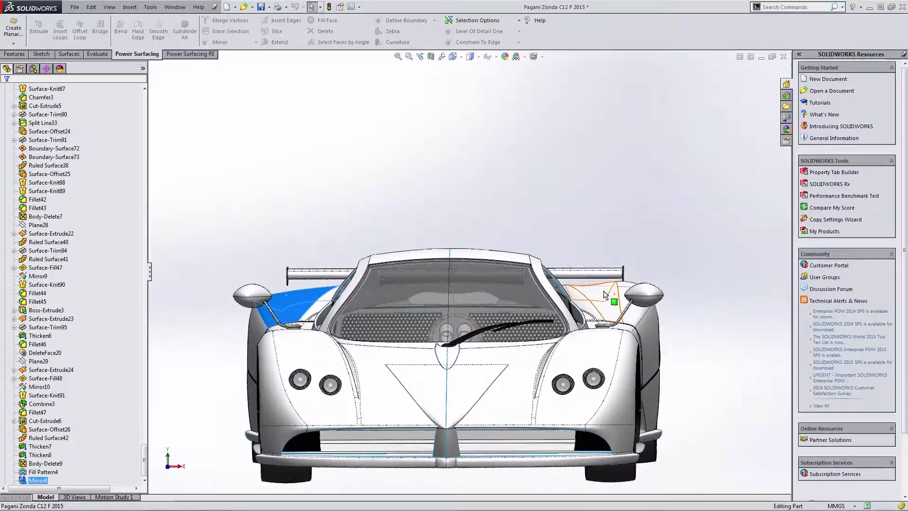
click(583, 286)
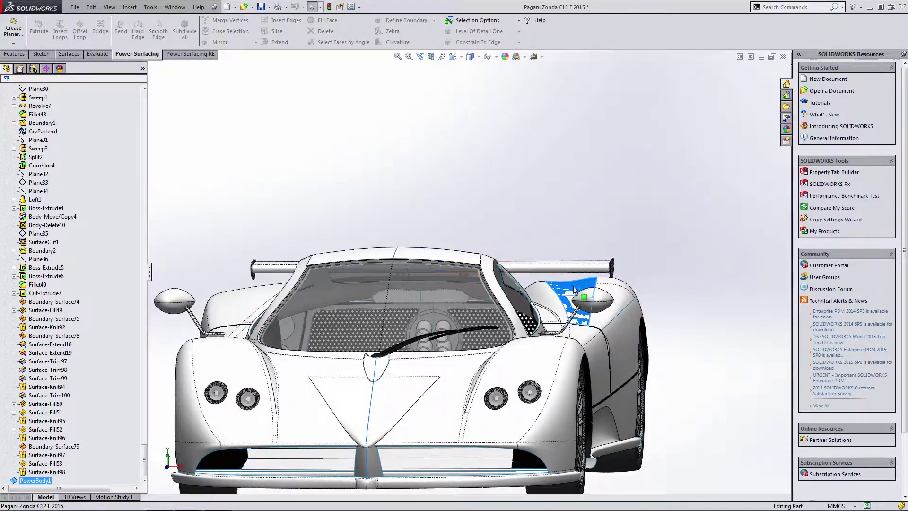
click(669, 262)
scroll(569, 286, down, 4)
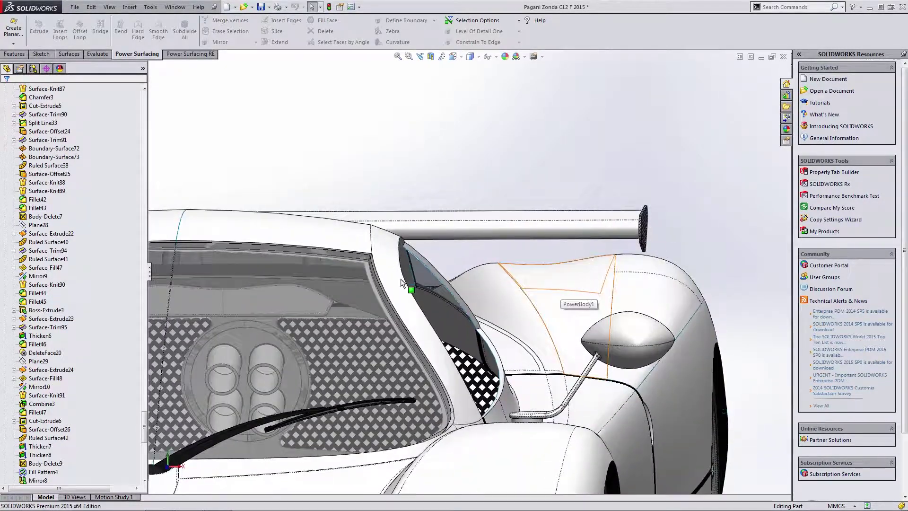
scroll(53, 371, down, 15)
click(34, 472)
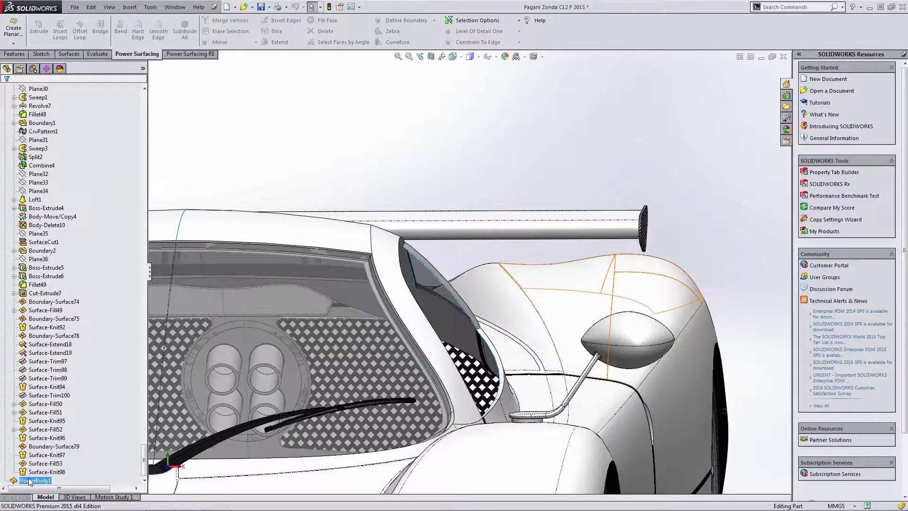
Reopen PowerBody1 for editing and insert a lengthwise edge loop between the fender's inner edge and the existing lengthwise loop
click(29, 480)
click(35, 451)
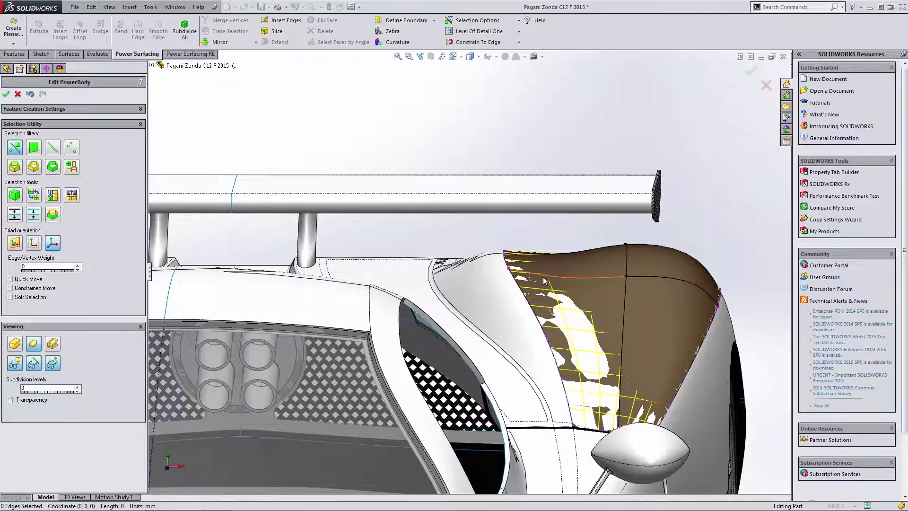
click(551, 275)
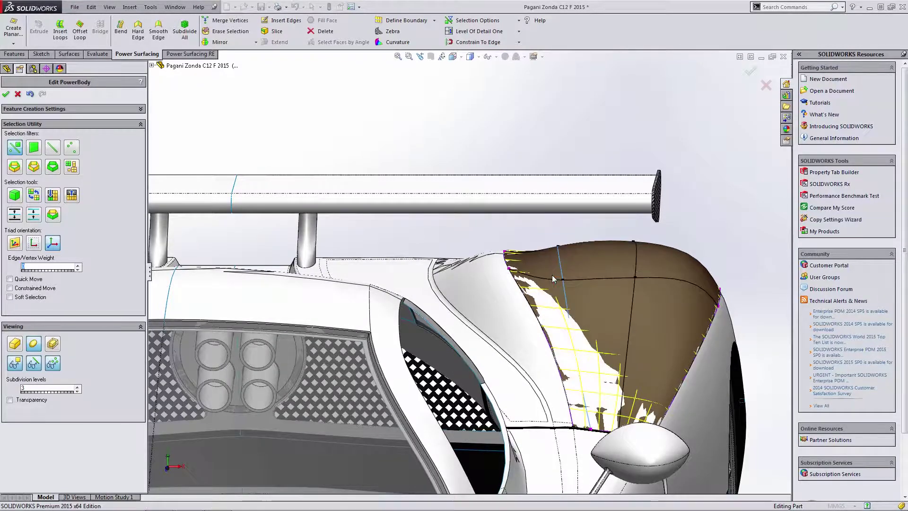
Raise the vertex where the new lengthwise loop meets the front crosswise loop to about Y 1009 mm, and accept the PowerBody edit
click(563, 280)
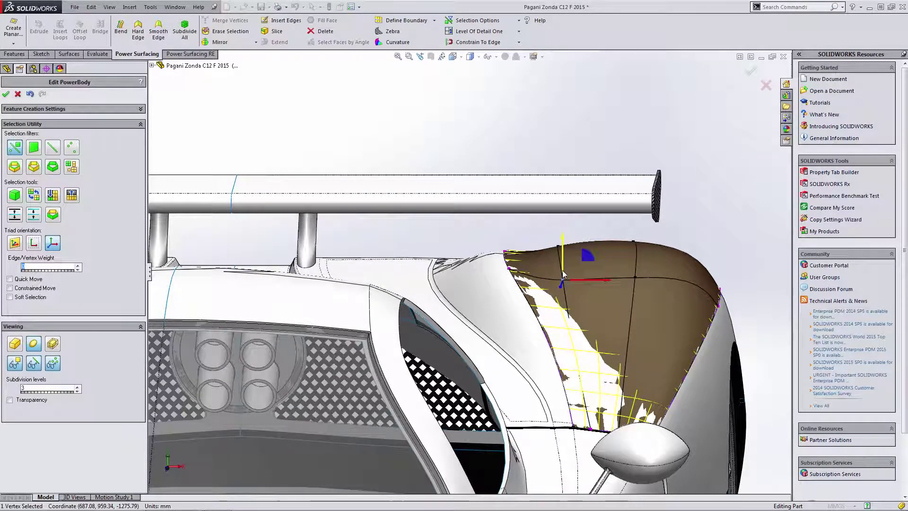
drag(562, 271, 564, 249)
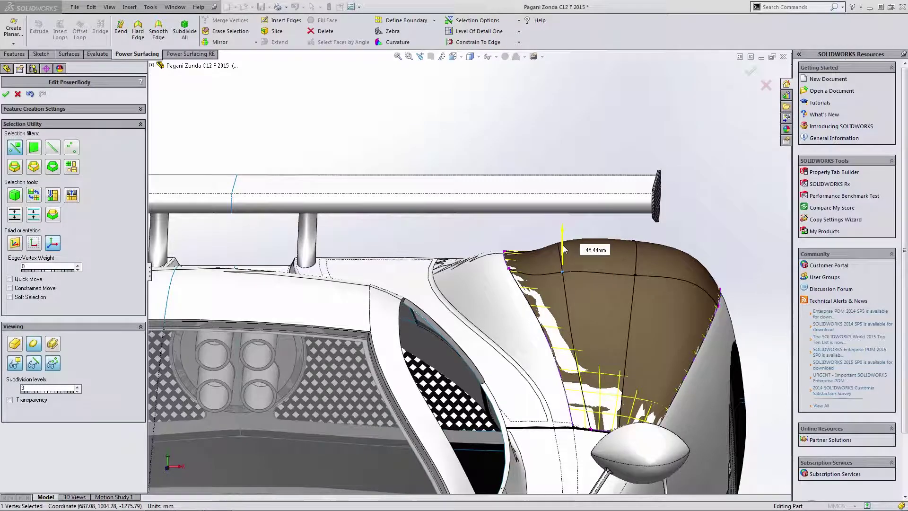
middle_drag(611, 253, 571, 257)
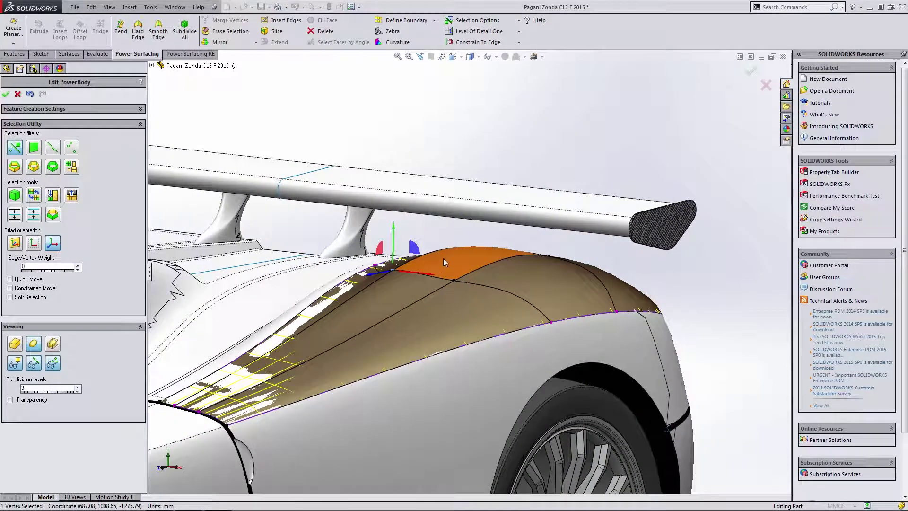
middle_drag(460, 258, 710, 109)
click(749, 71)
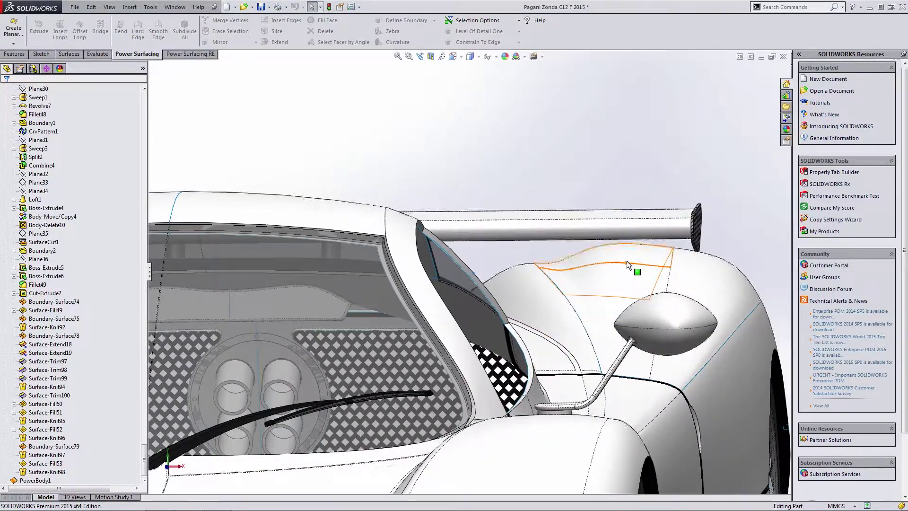
Examine the rebuilt fender top against the whole car from the front and in isometric view
middle_drag(627, 263, 515, 232)
scroll(552, 227, up, 8)
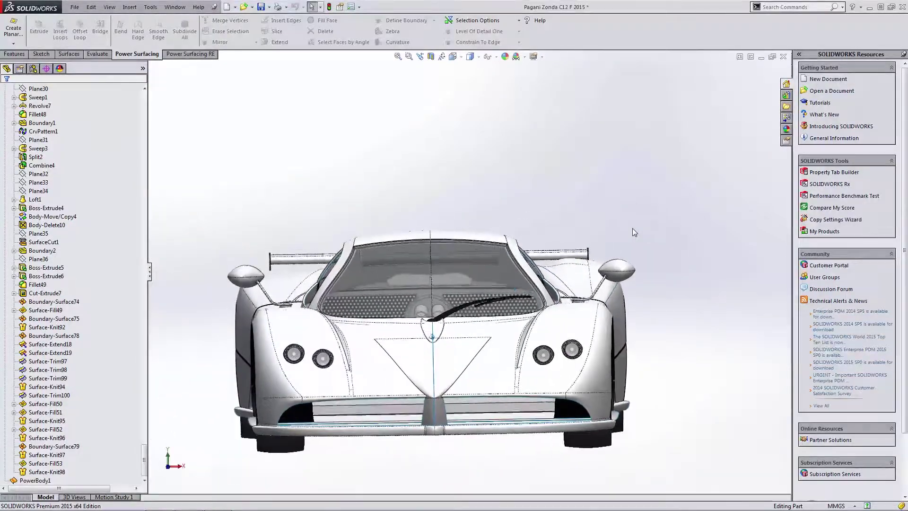
key(ctrl+7)
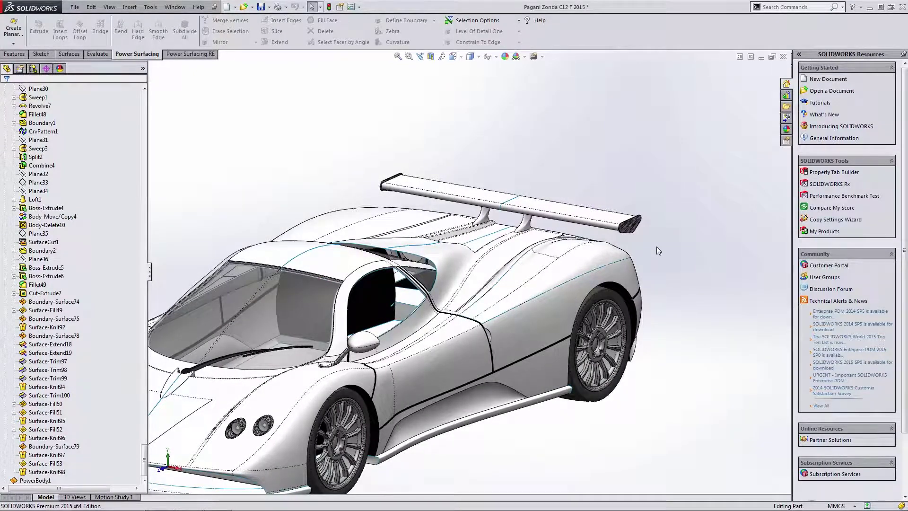
key(Left)
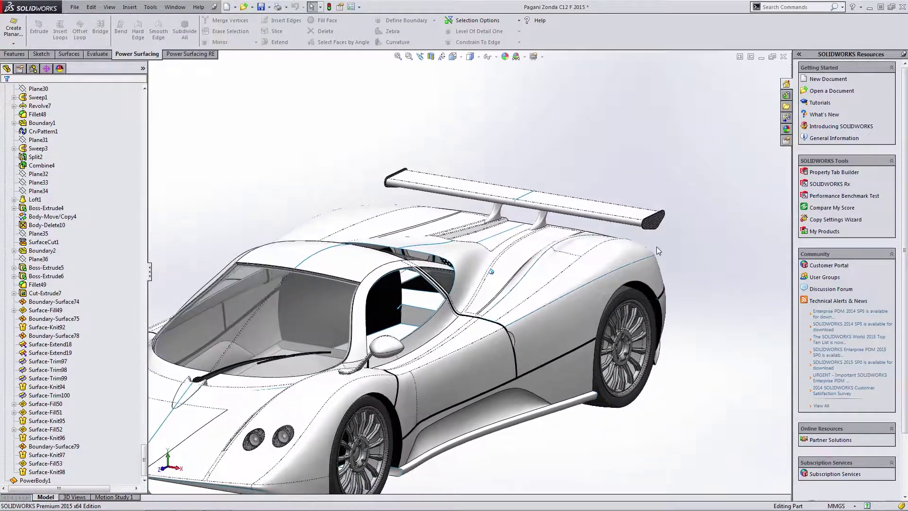